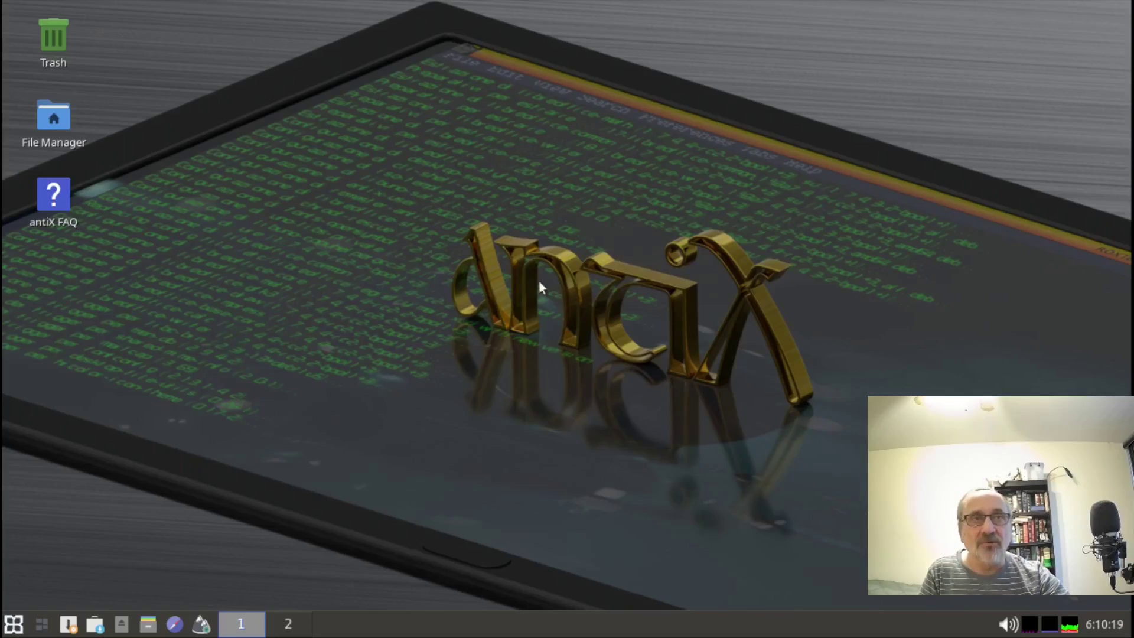
From the desktop menu, open App Select, filter it by 'xterm' and launch XTerm.
{"action": "right_click", "coordinate": [312, 372]}
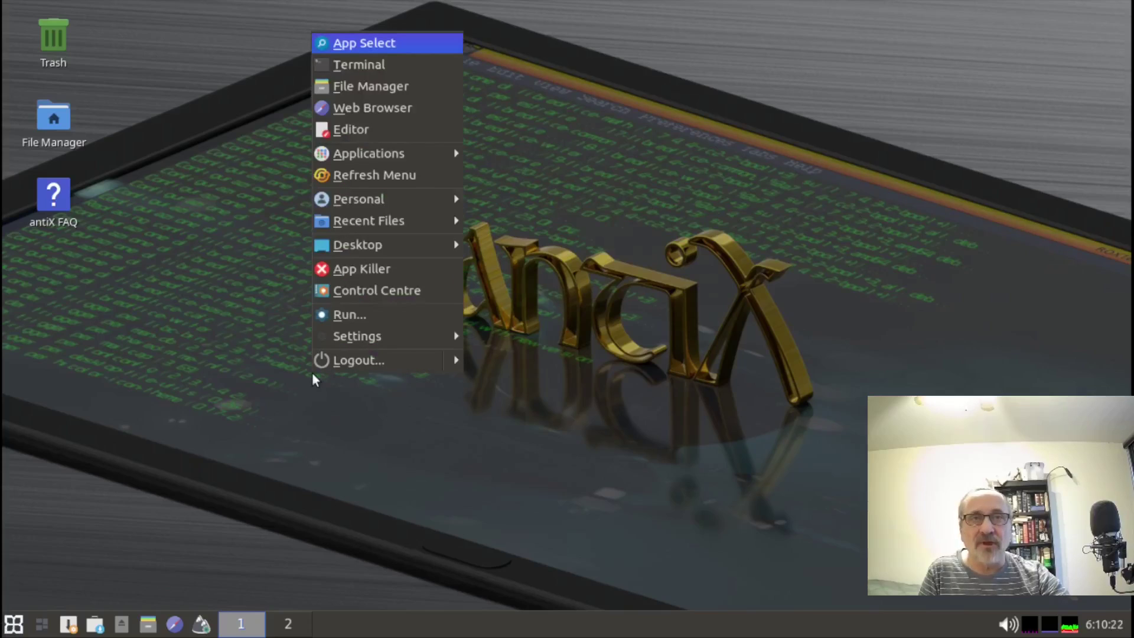
{"action": "left_click", "coordinate": [360, 43]}
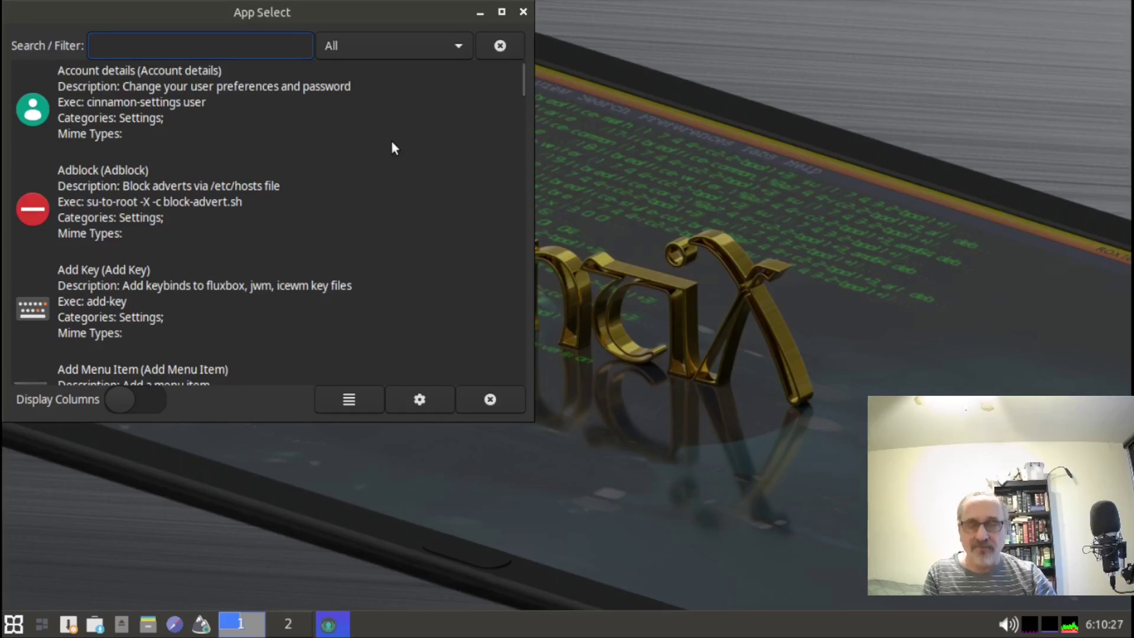
{"action": "type", "text": "xter"}
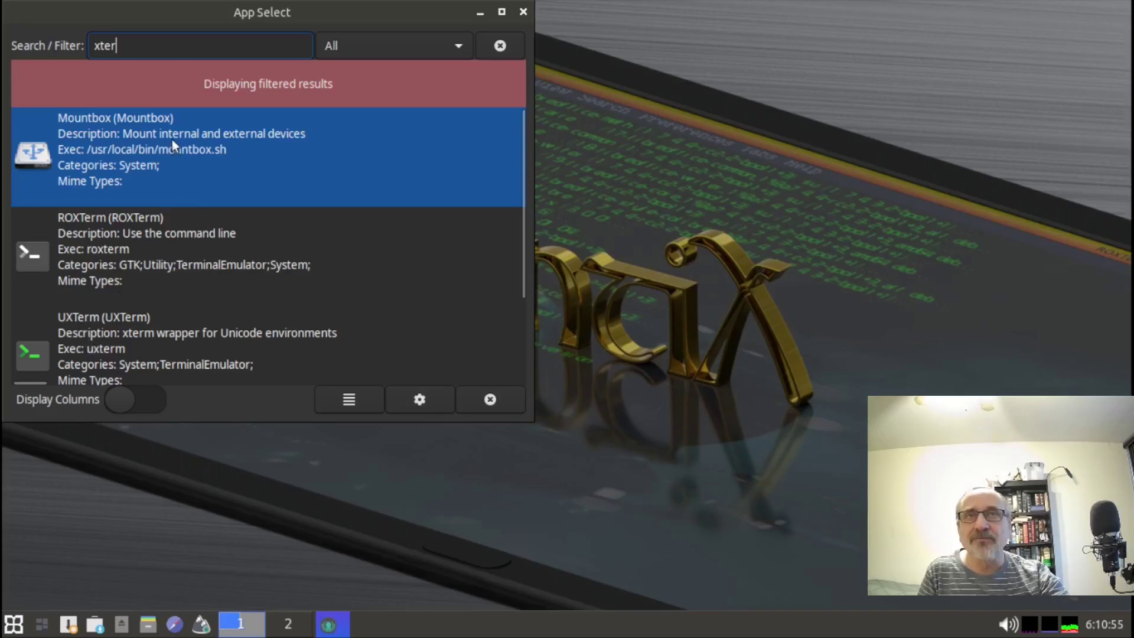
{"action": "type", "text": "m"}
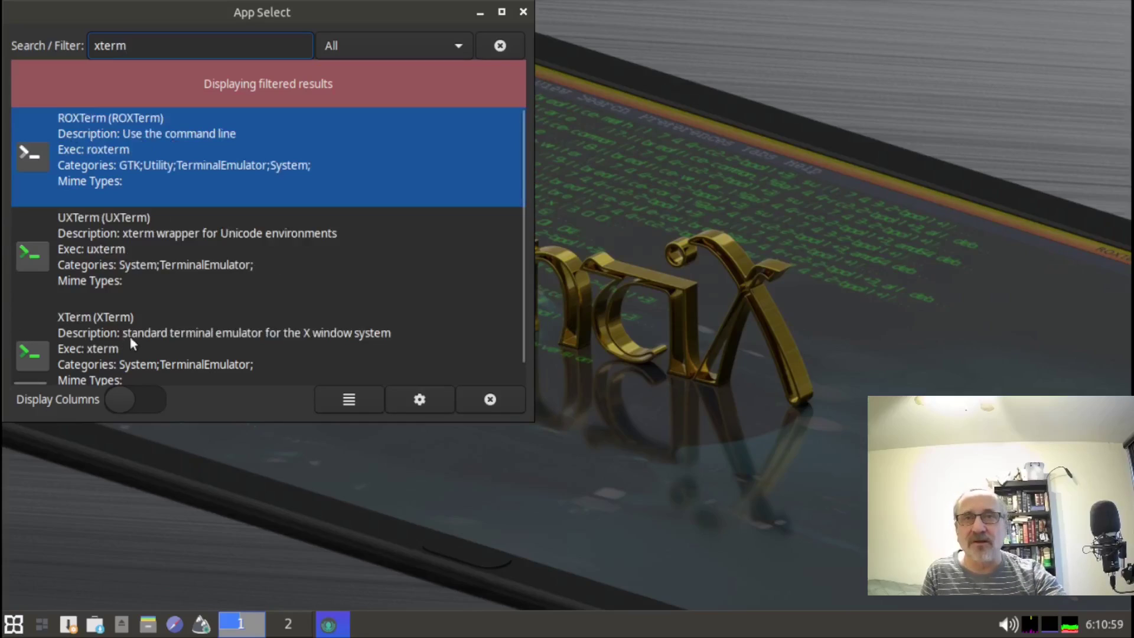
{"action": "double_click", "coordinate": [93, 343]}
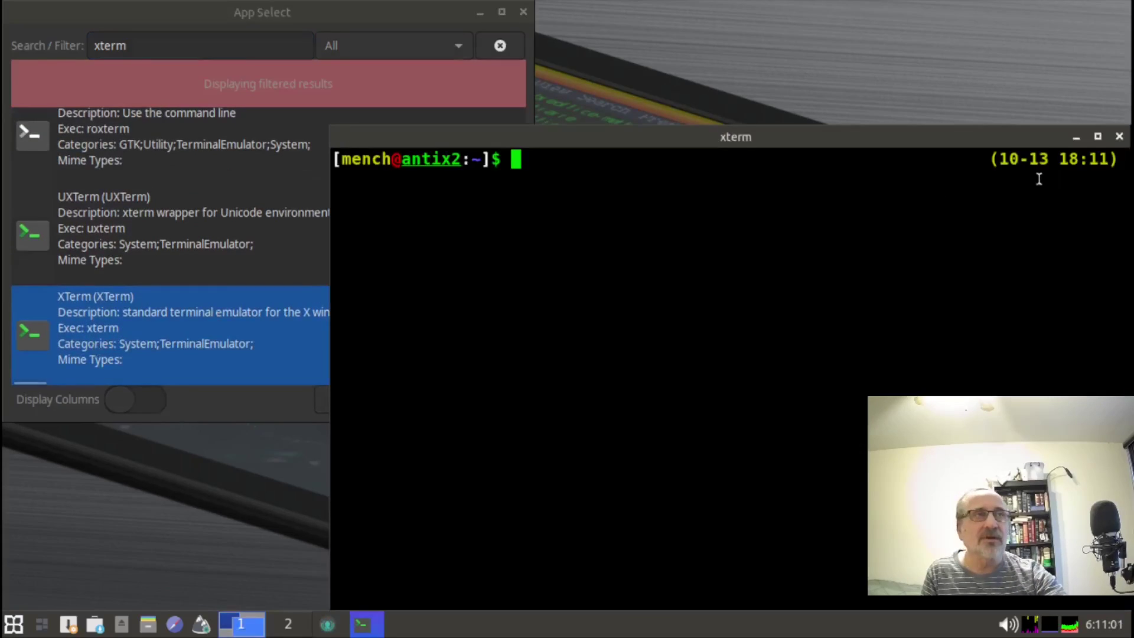
Maximize the terminal, run htop to review CPU and memory load, then close it.
{"action": "left_click", "coordinate": [1097, 136]}
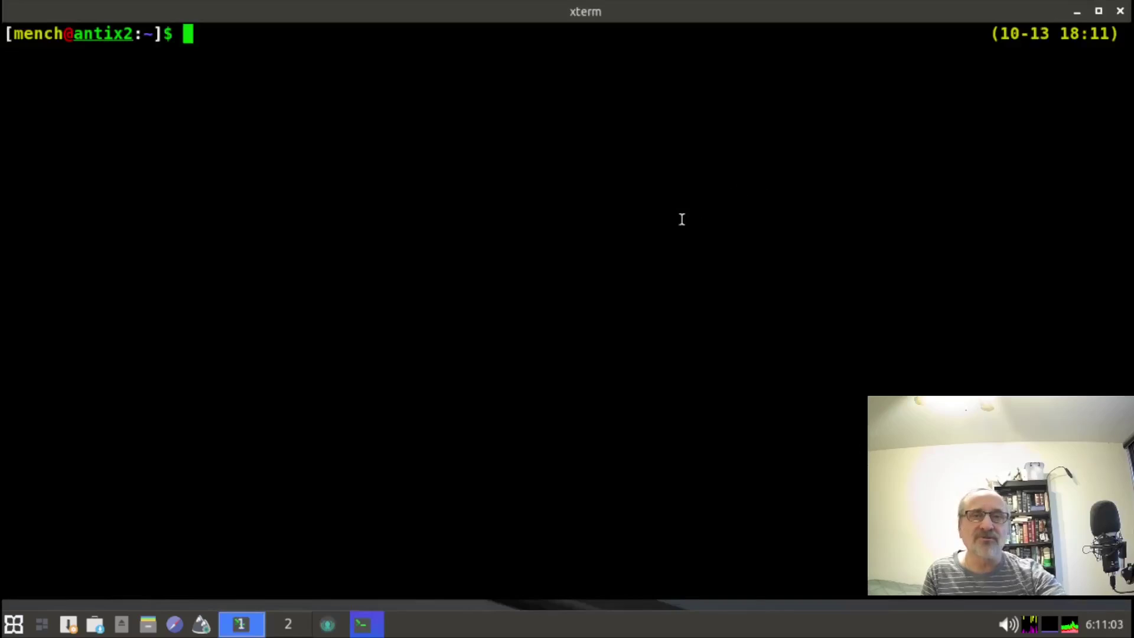
{"action": "type", "text": "htop"}
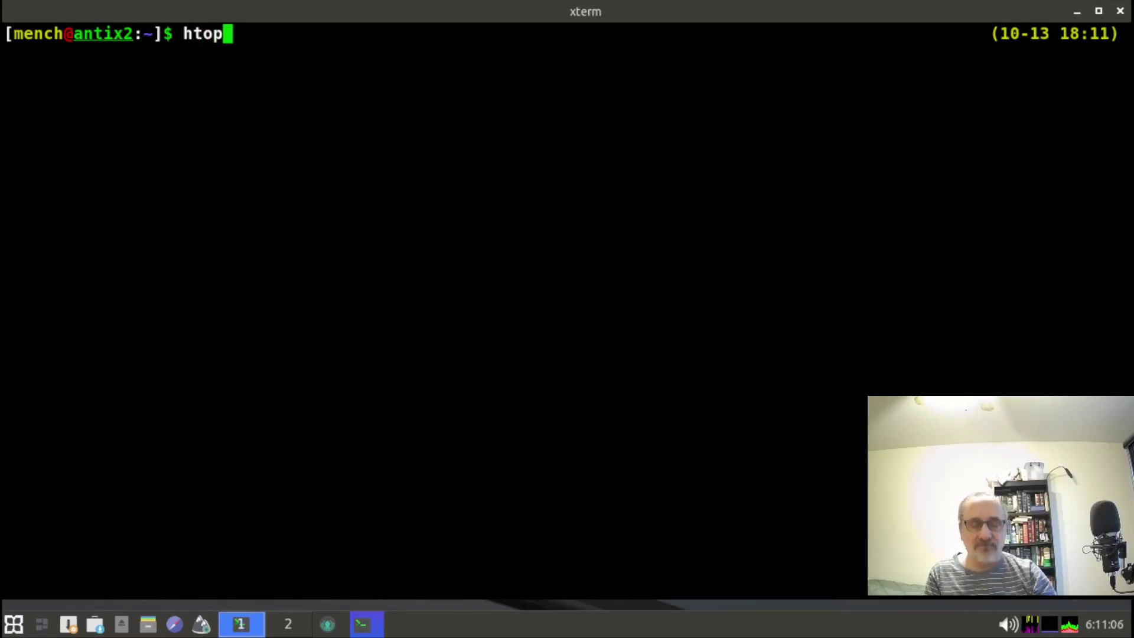
{"action": "key", "text": "Return"}
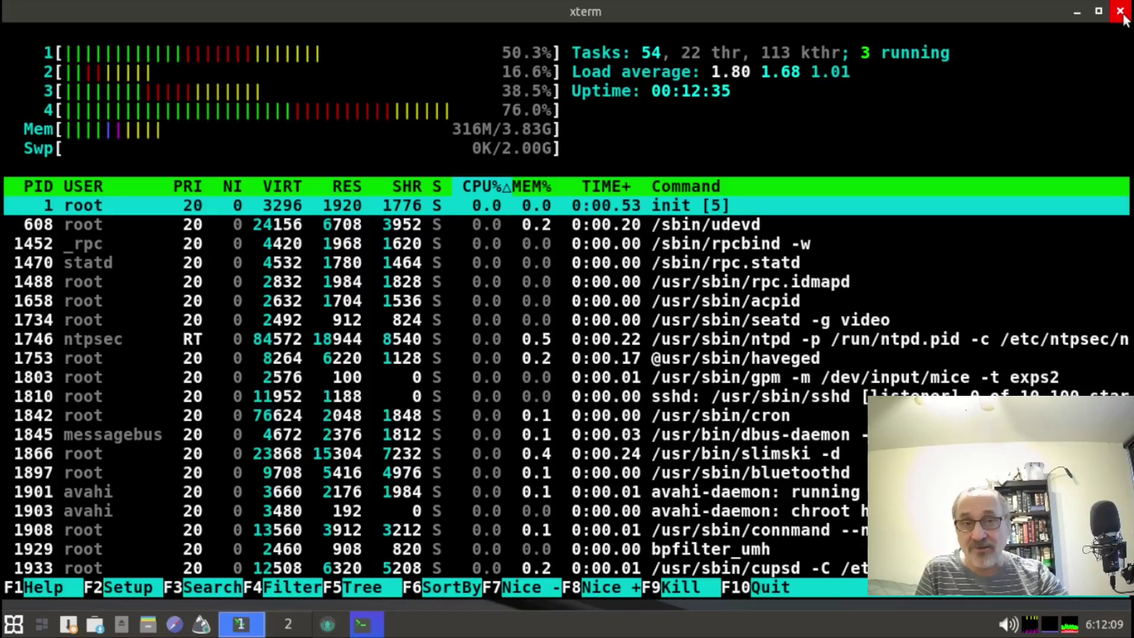
{"action": "left_click", "coordinate": [1122, 14]}
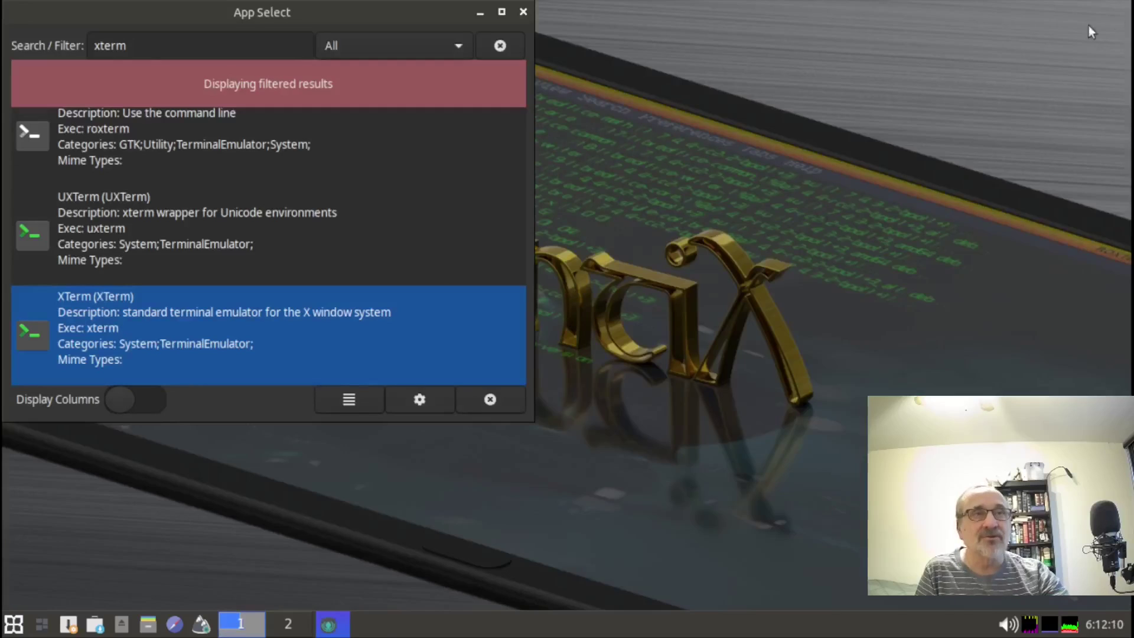
Close App Select and reopen it from the desktop's right-click menu.
{"action": "left_click", "coordinate": [524, 12]}
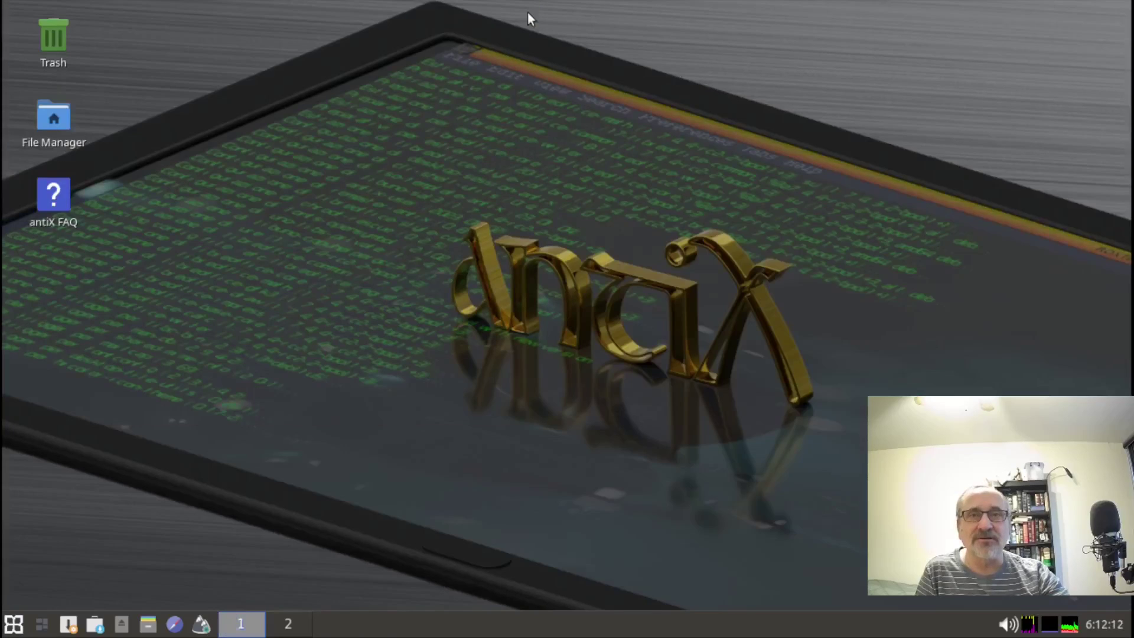
{"action": "right_click", "coordinate": [242, 326]}
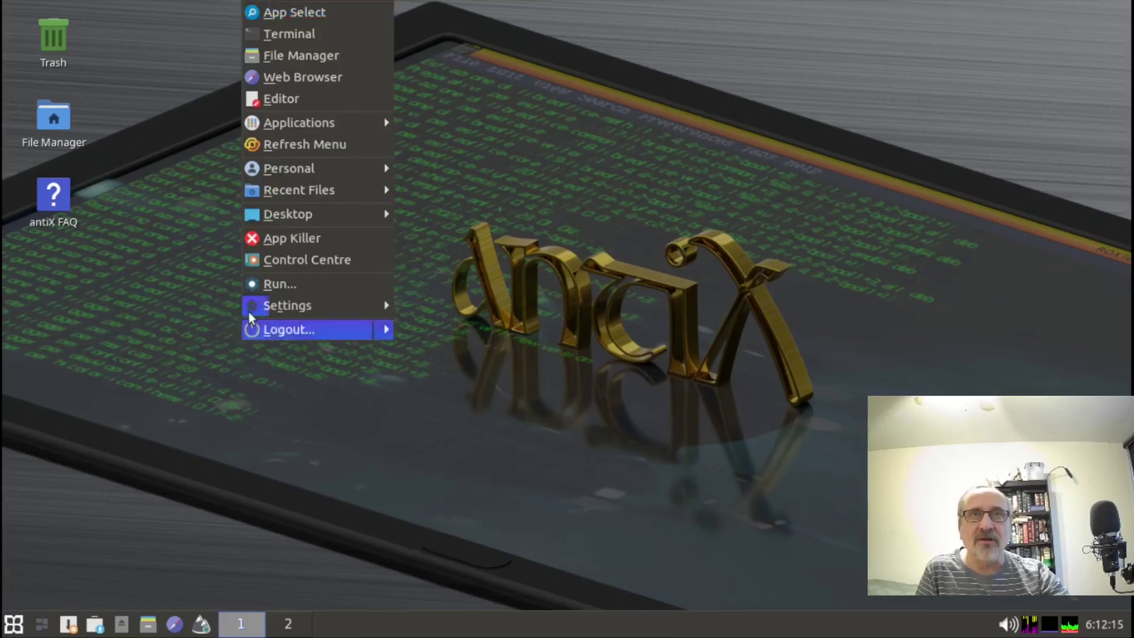
{"action": "mouse_move", "coordinate": [295, 123]}
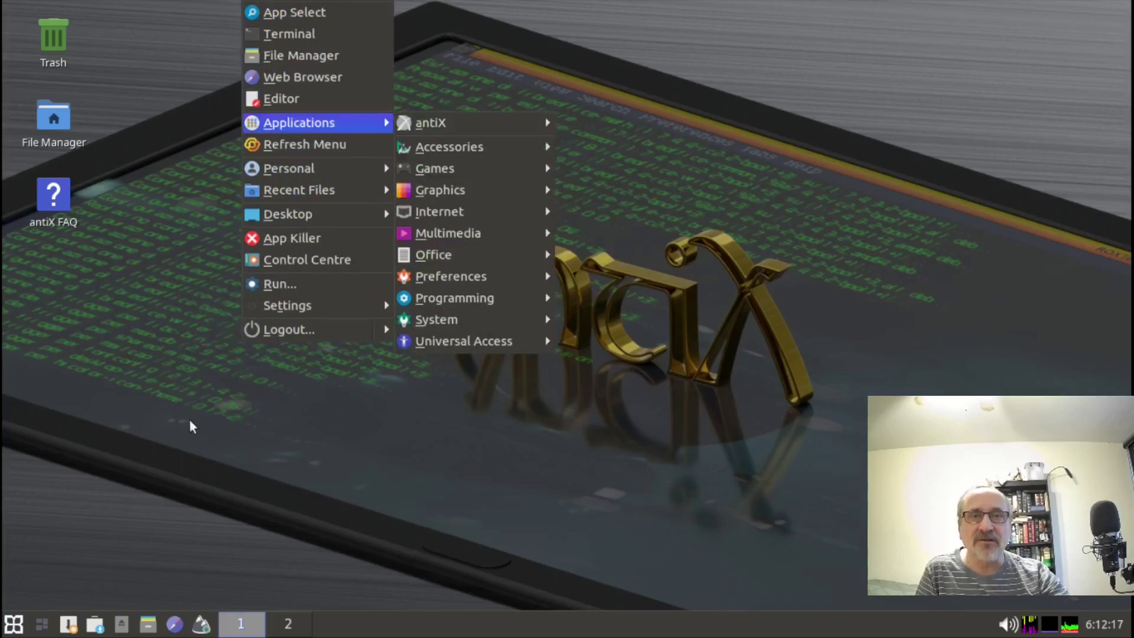
{"action": "left_click", "coordinate": [204, 428]}
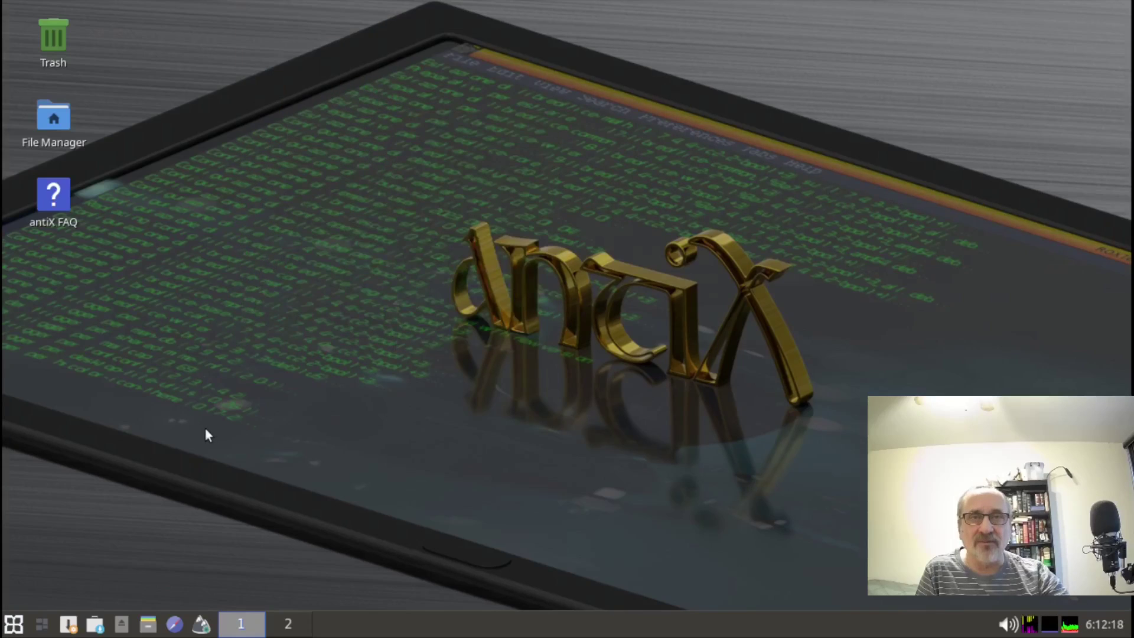
{"action": "right_click", "coordinate": [291, 462]}
{"action": "left_click", "coordinate": [355, 132]}
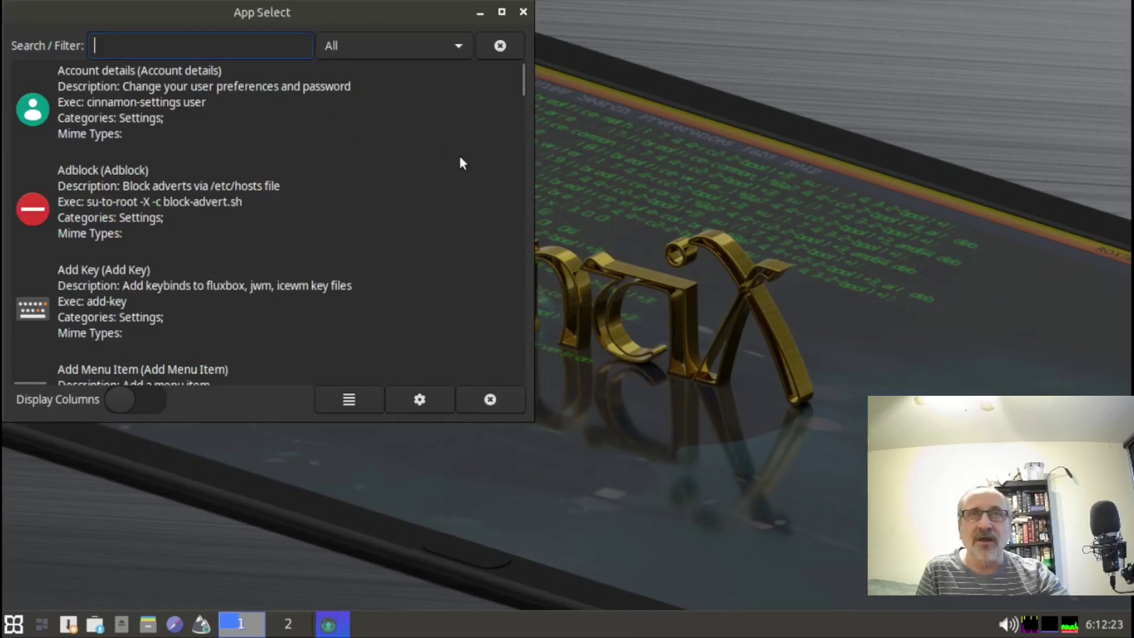
Filter App Select by 'pipe' and open Enable/Disable PipeWire audio server.
{"action": "type", "text": "pipe"}
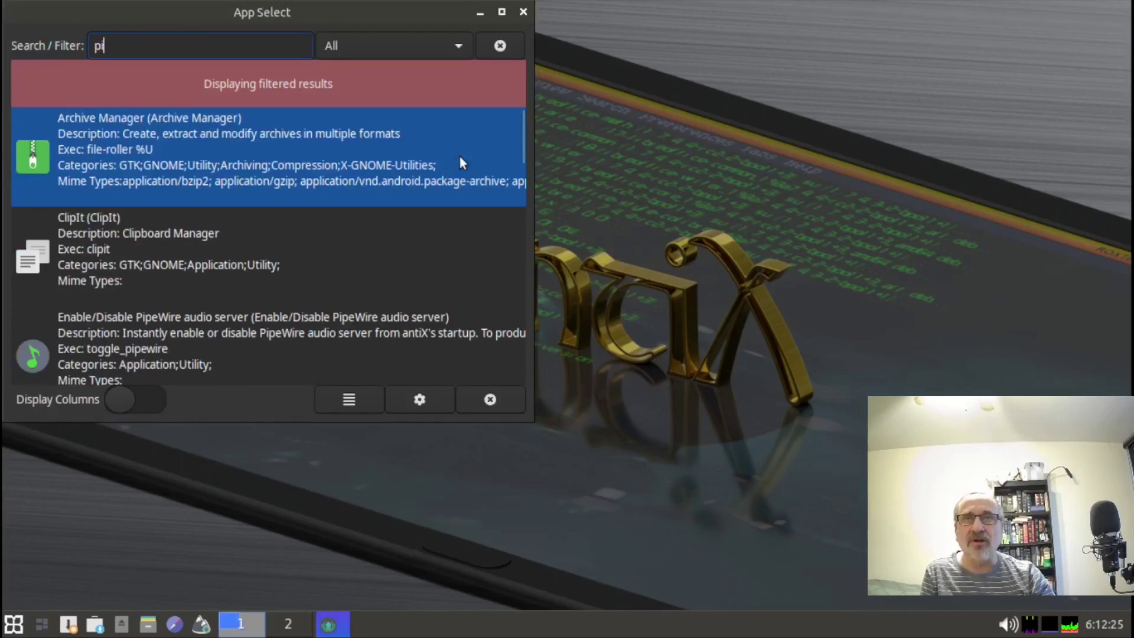
{"action": "left_click", "coordinate": [203, 136]}
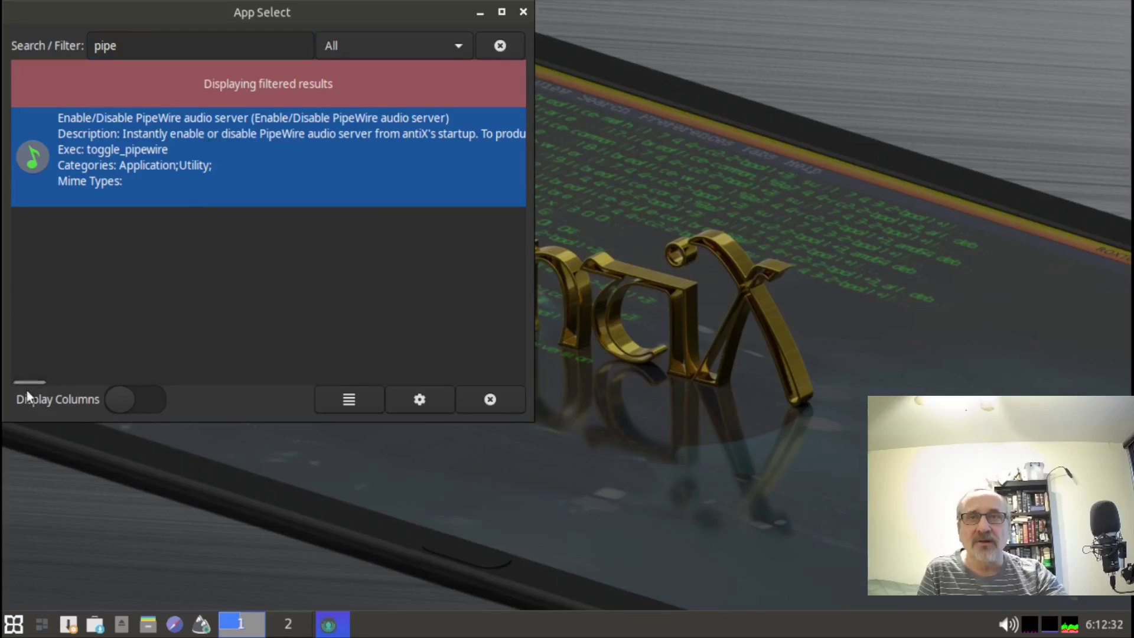
{"action": "left_click_drag", "start_coordinate": [26, 387], "coordinate": [54, 376]}
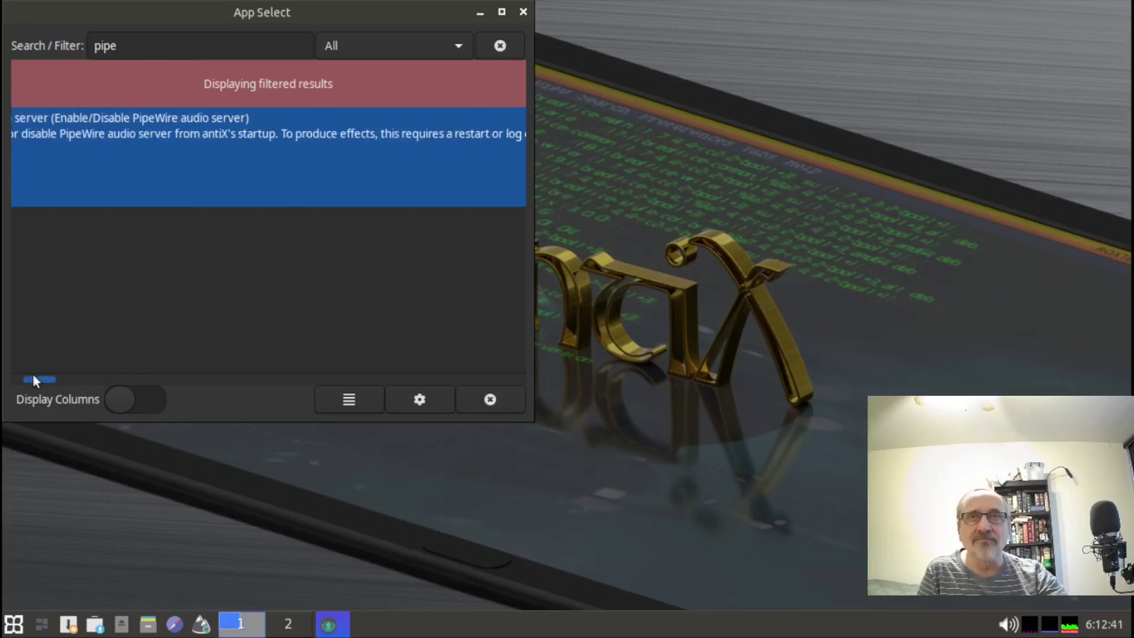
{"action": "left_click_drag", "start_coordinate": [33, 377], "coordinate": [16, 374]}
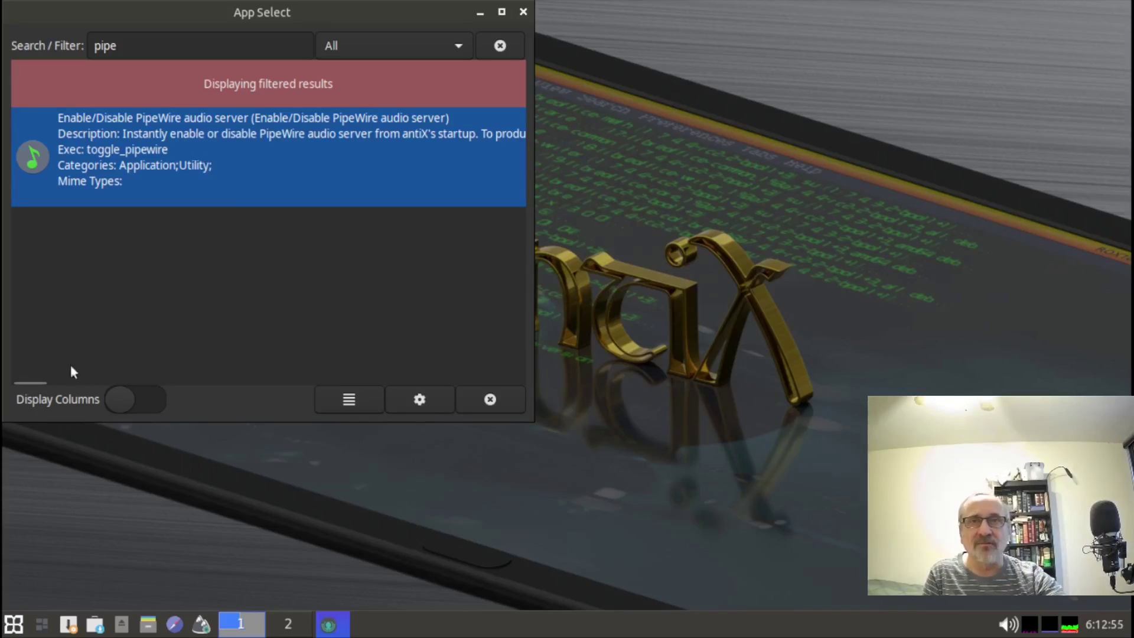
{"action": "left_click_drag", "start_coordinate": [36, 380], "coordinate": [73, 365]}
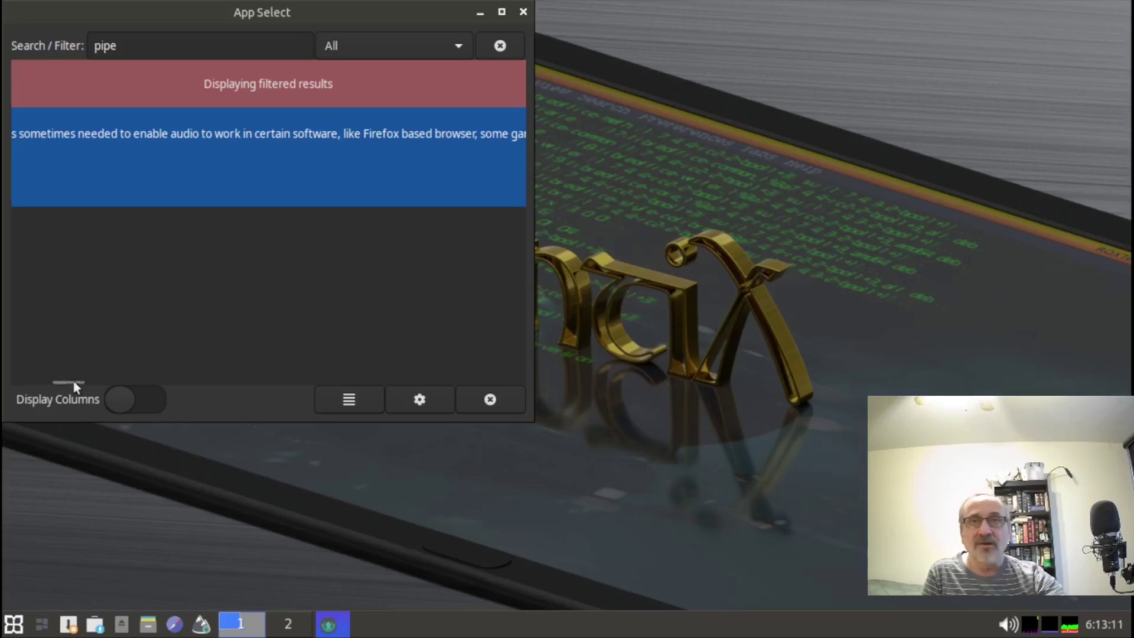
{"action": "left_click_drag", "start_coordinate": [65, 381], "coordinate": [24, 381]}
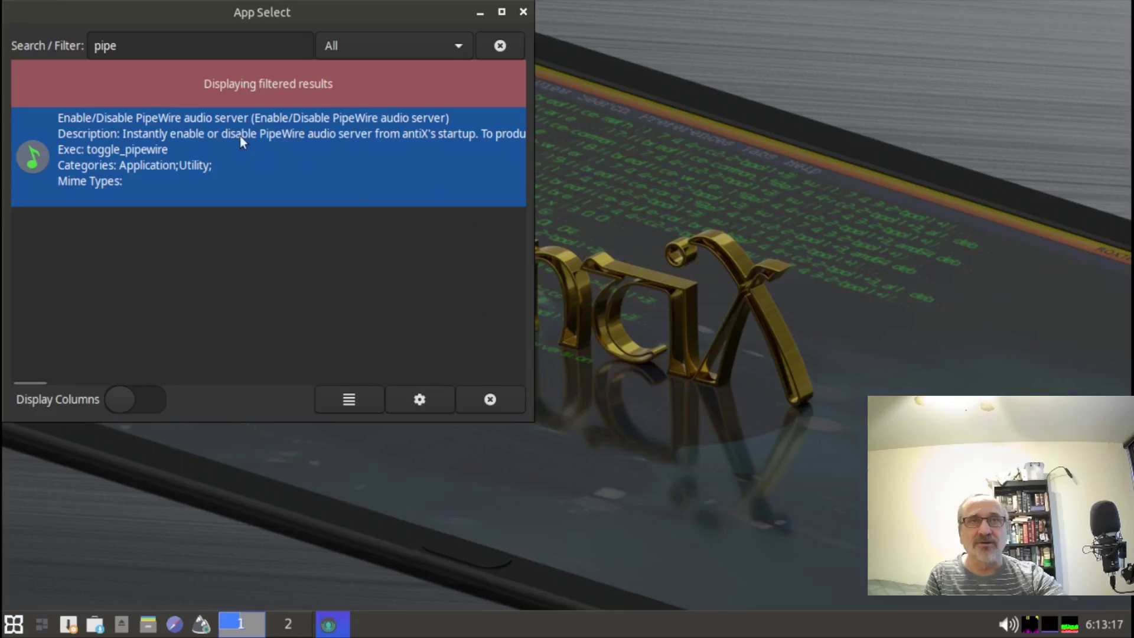
{"action": "double_click", "coordinate": [217, 132]}
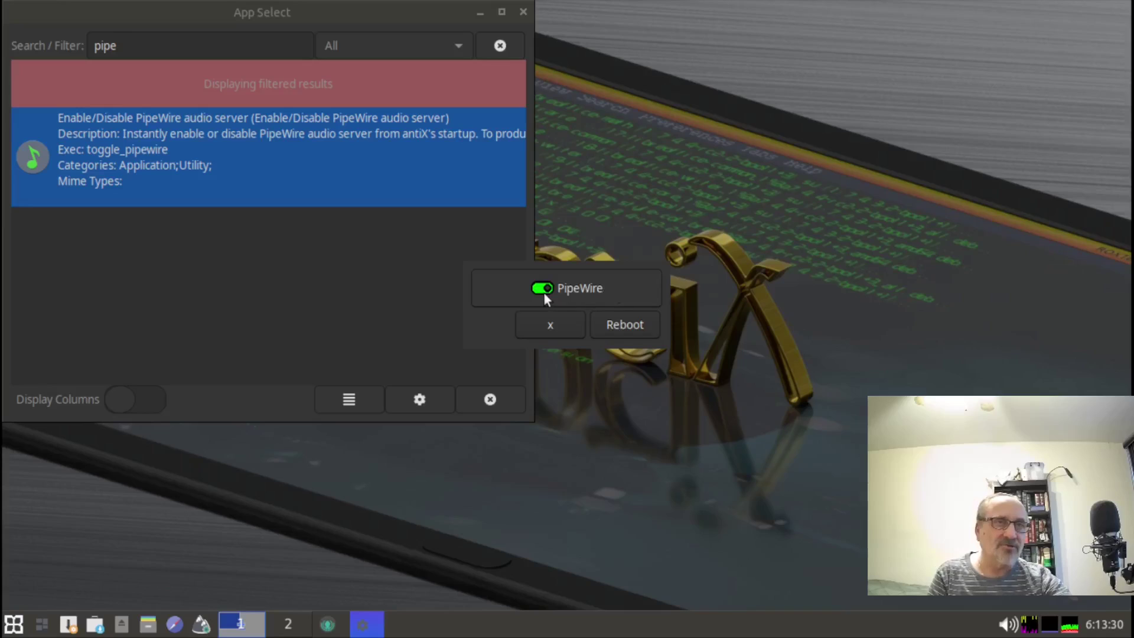
Switch PipeWire off at antiX startup and reboot the computer.
{"action": "mouse_move", "coordinate": [544, 292]}
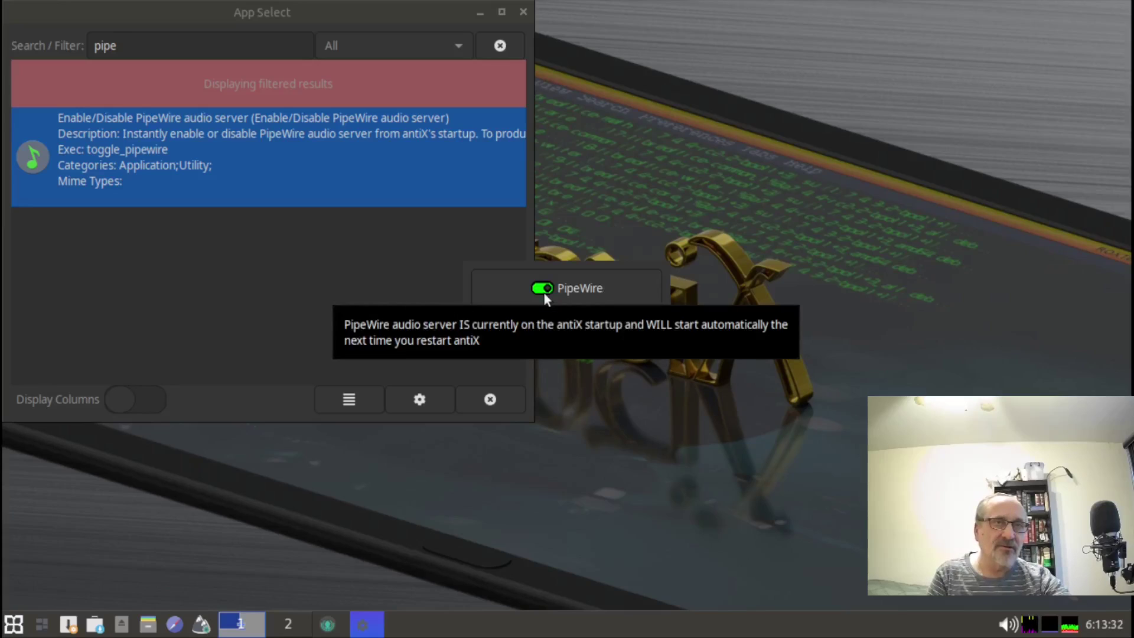
{"action": "left_click", "coordinate": [534, 286]}
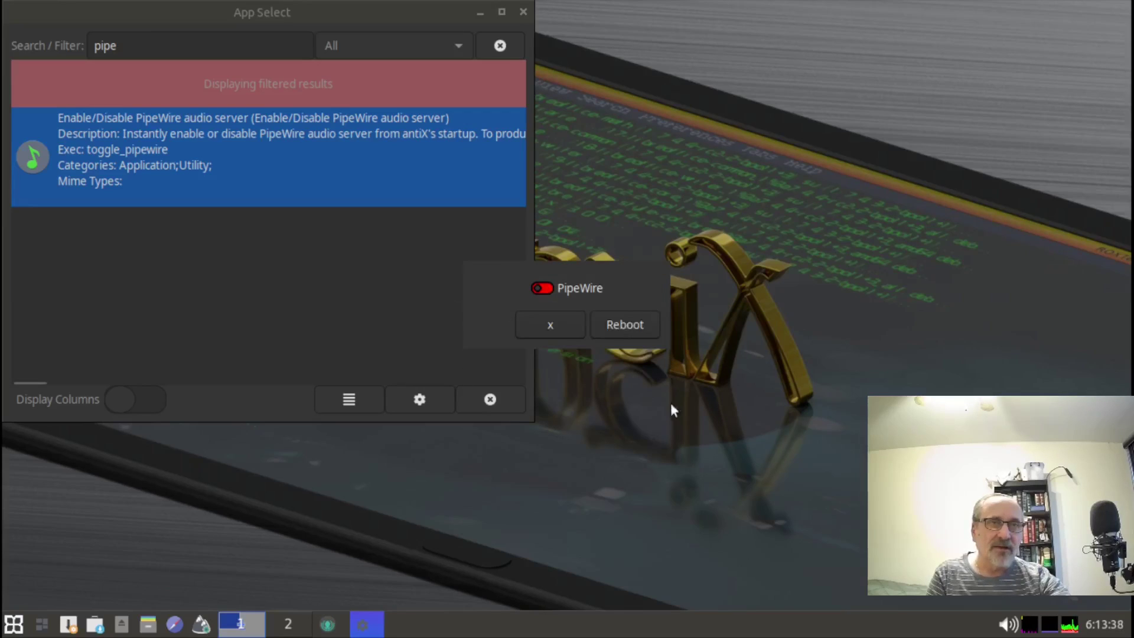
{"action": "left_click", "coordinate": [638, 324]}
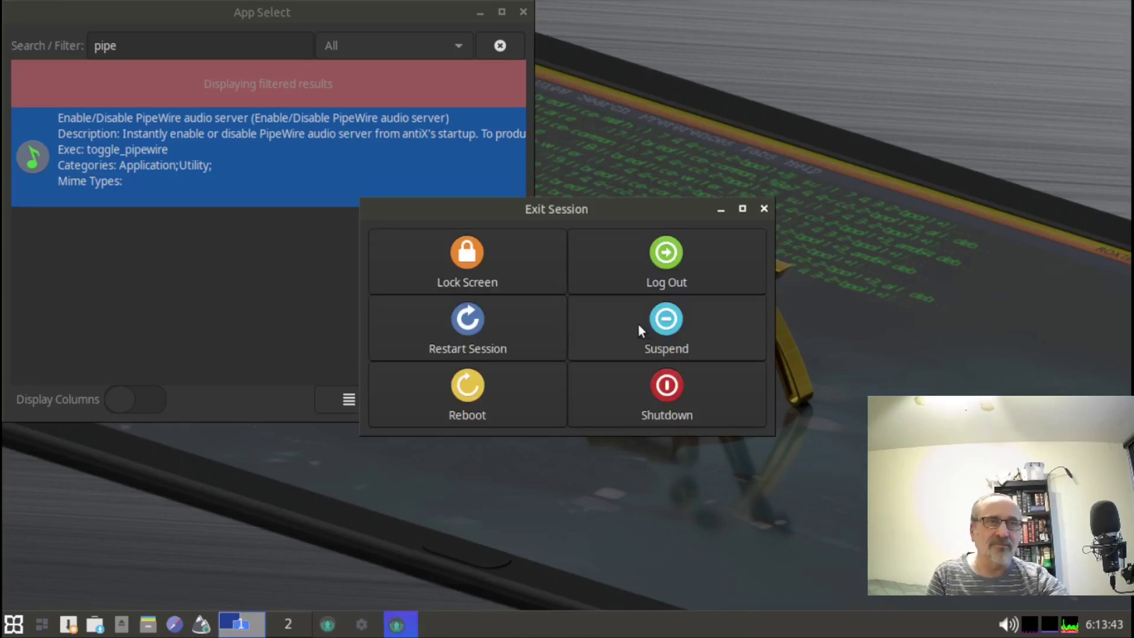
{"action": "left_click", "coordinate": [468, 383]}
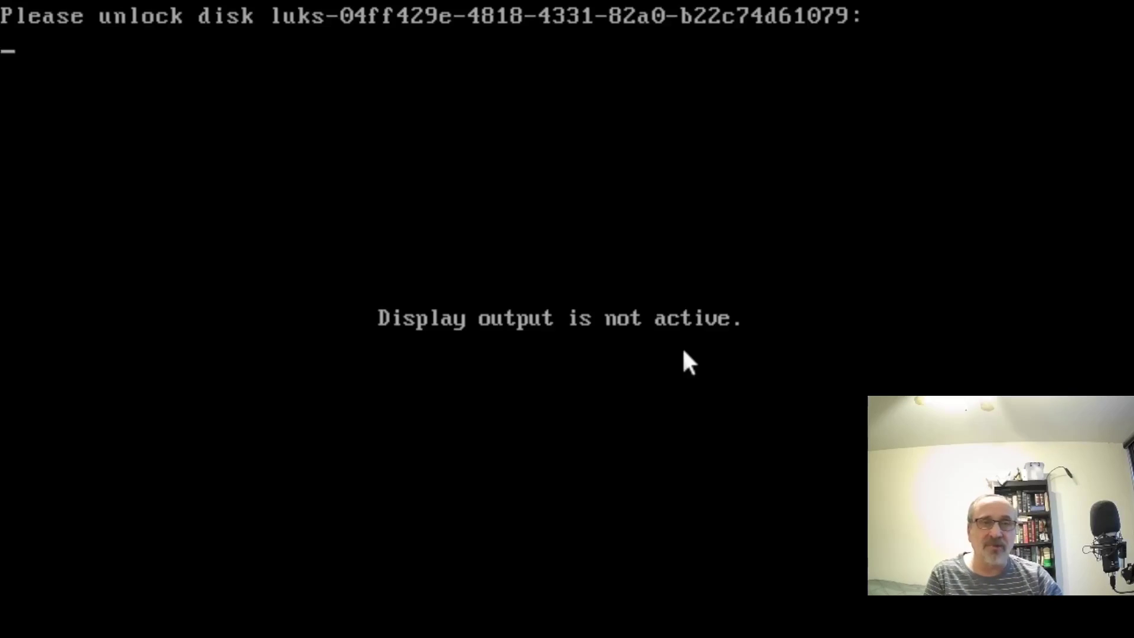
Unlock the encrypted disk and log in to IceWM with the account password.
{"action": "key", "text": "Return"}
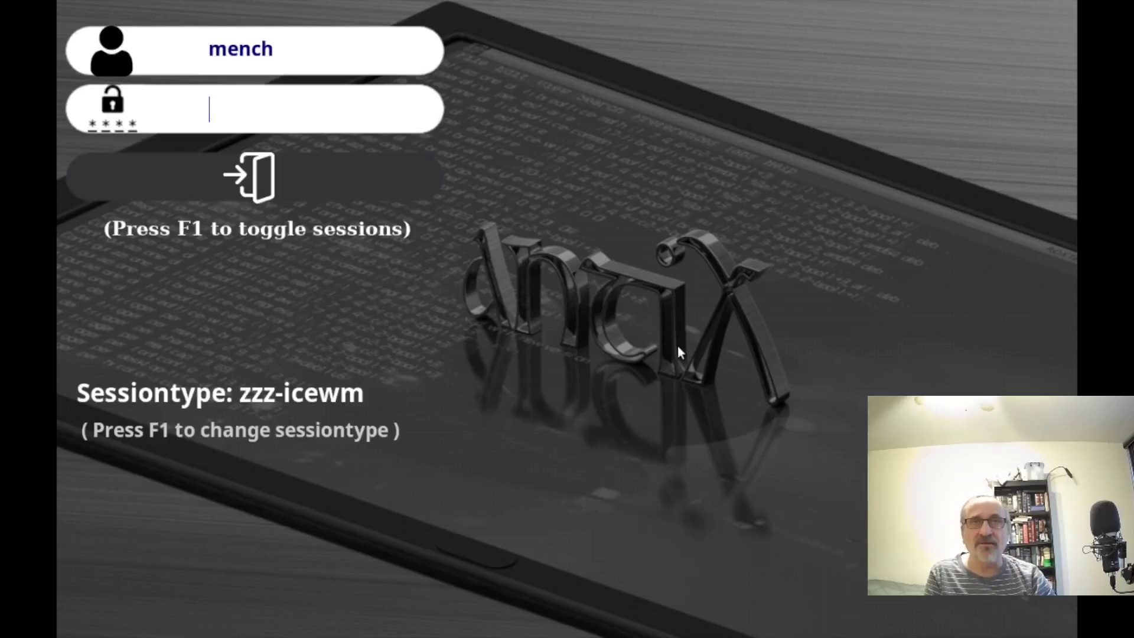
{"action": "type", "text": "*"}
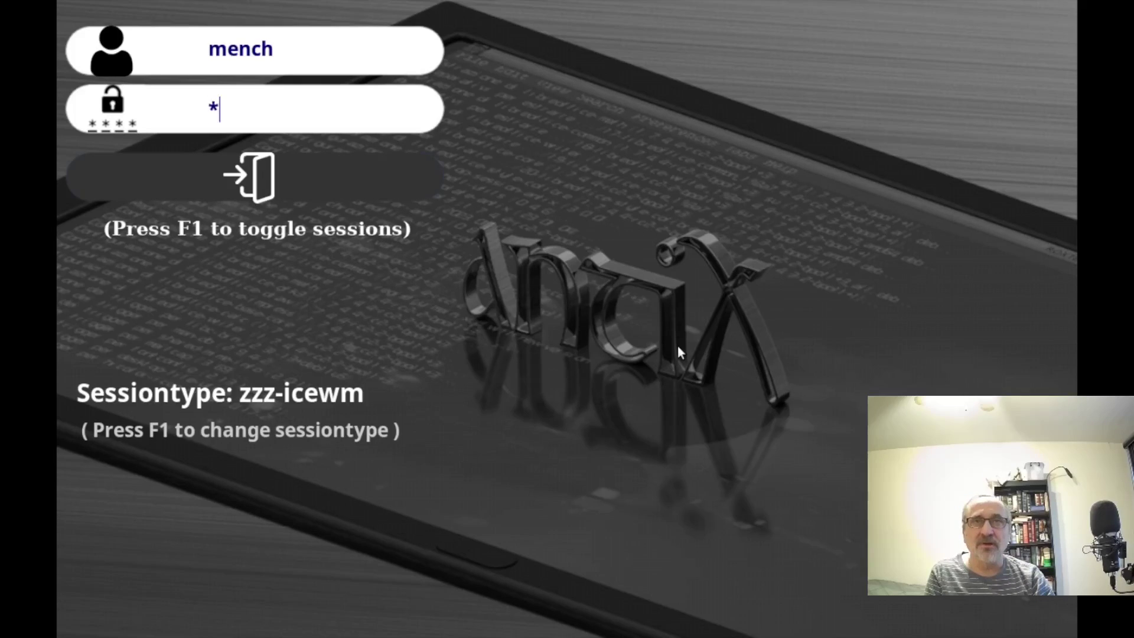
{"action": "type", "text": "*"}
{"action": "key", "text": "Return"}
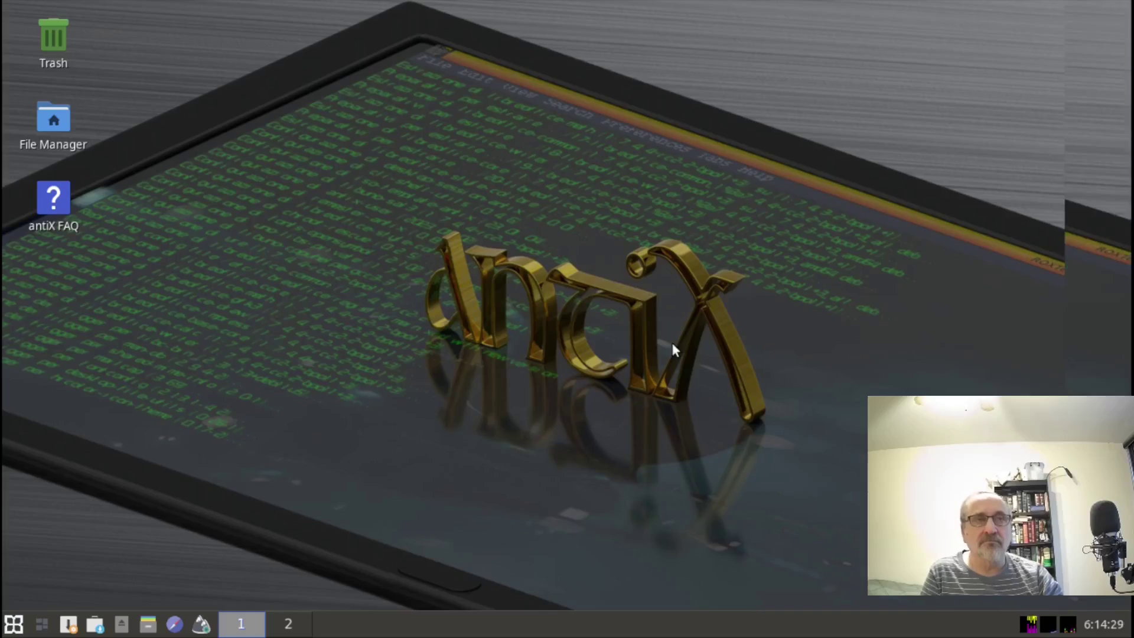
Restart the IceWM desktop session from the Logout options.
{"action": "right_click", "coordinate": [375, 244]}
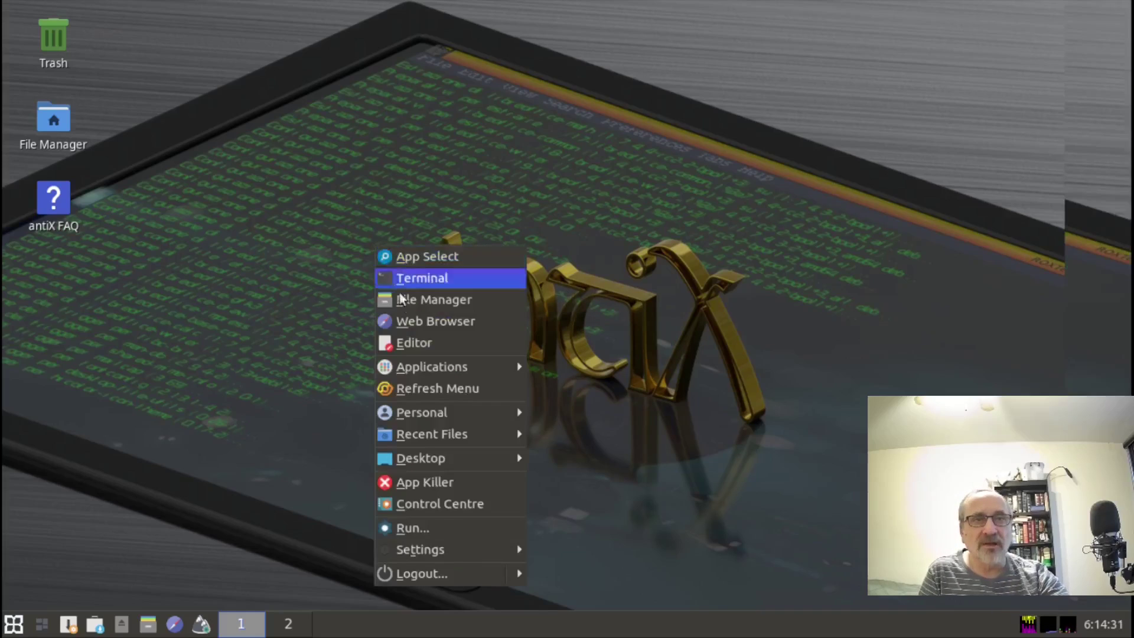
{"action": "left_click", "coordinate": [409, 576]}
{"action": "left_click", "coordinate": [467, 329]}
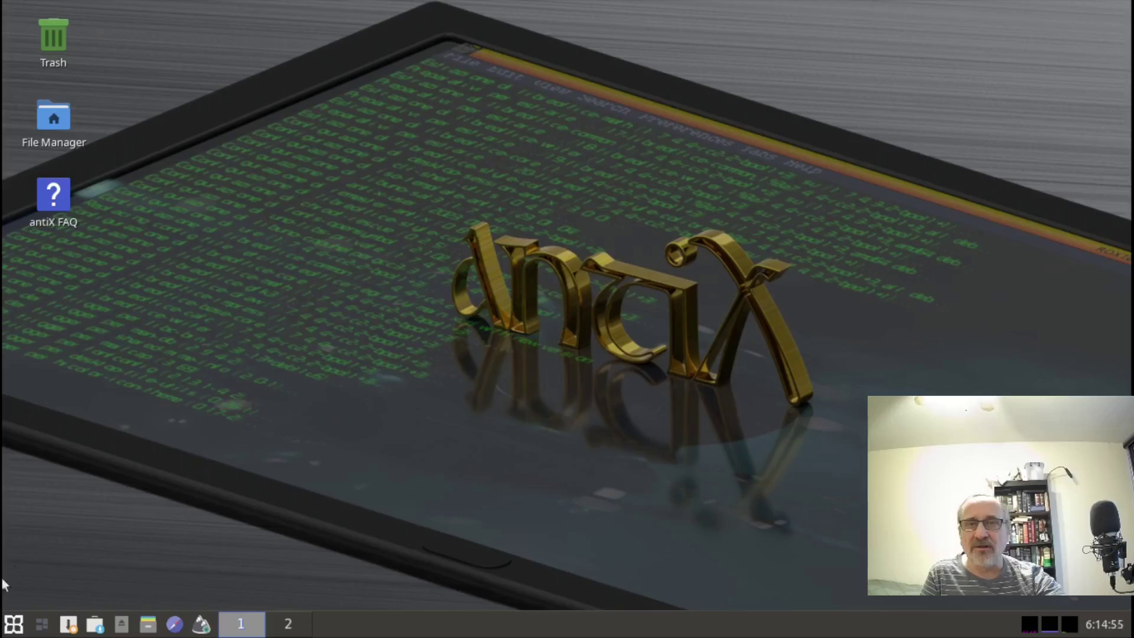
Launch XTerm from App Select filtered by 'xterm', close App Select, and maximize the terminal.
{"action": "right_click", "coordinate": [286, 379]}
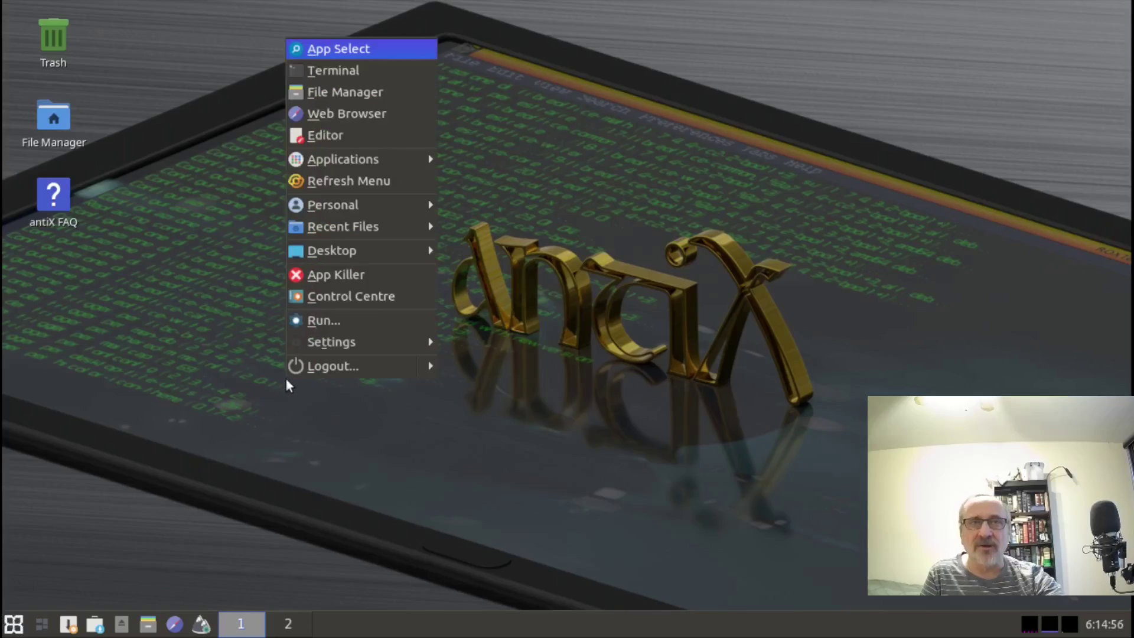
{"action": "left_click", "coordinate": [340, 48]}
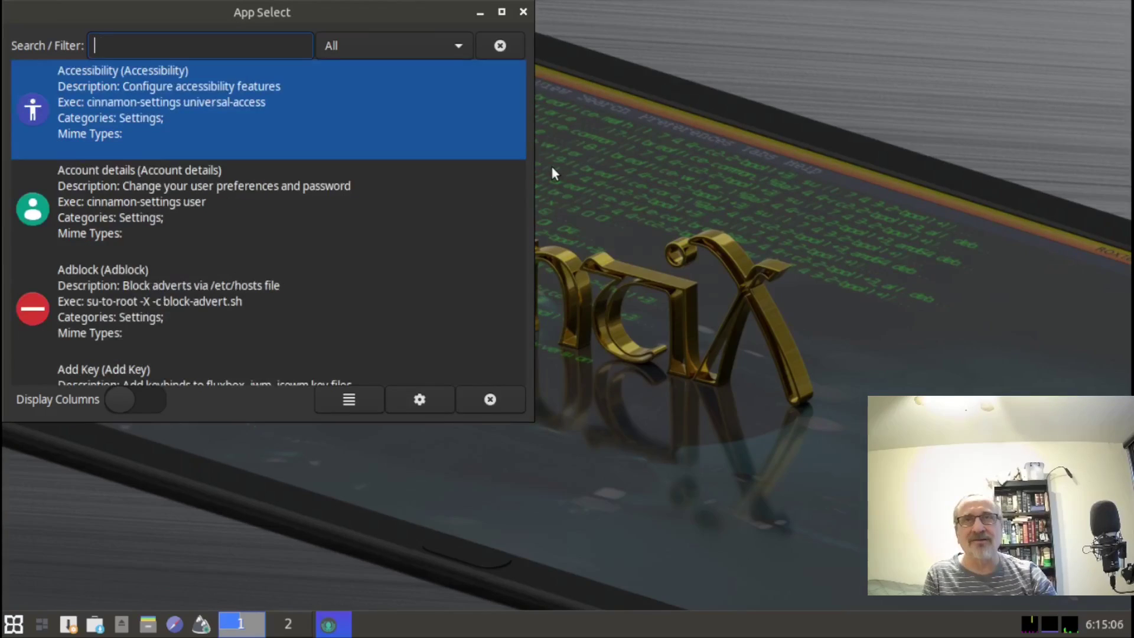
{"action": "type", "text": "xterm"}
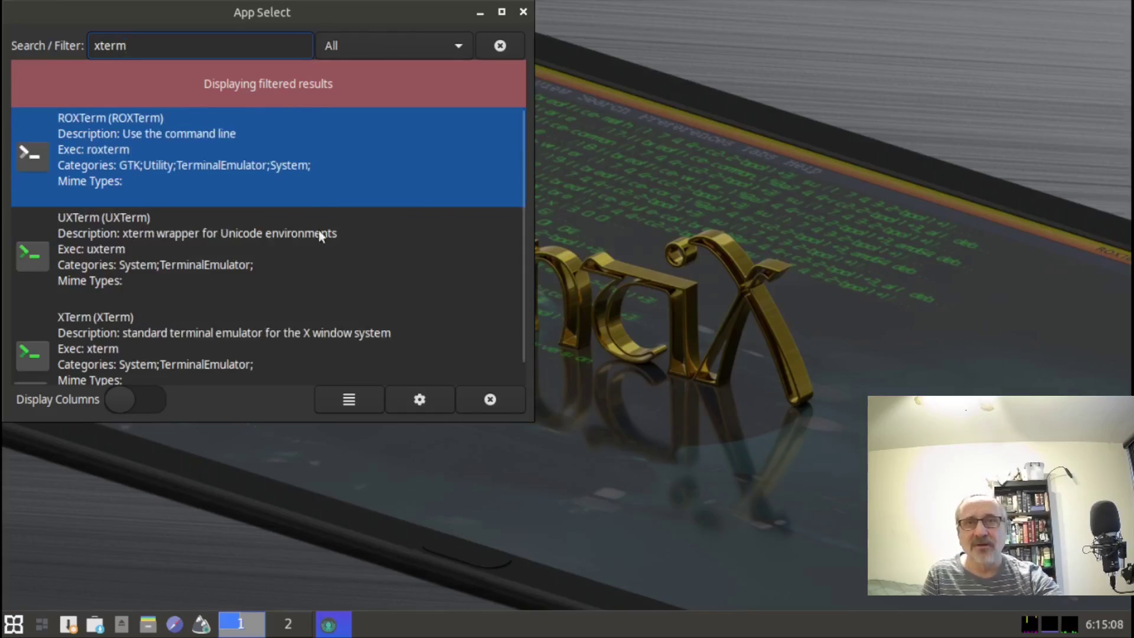
{"action": "left_click", "coordinate": [68, 353]}
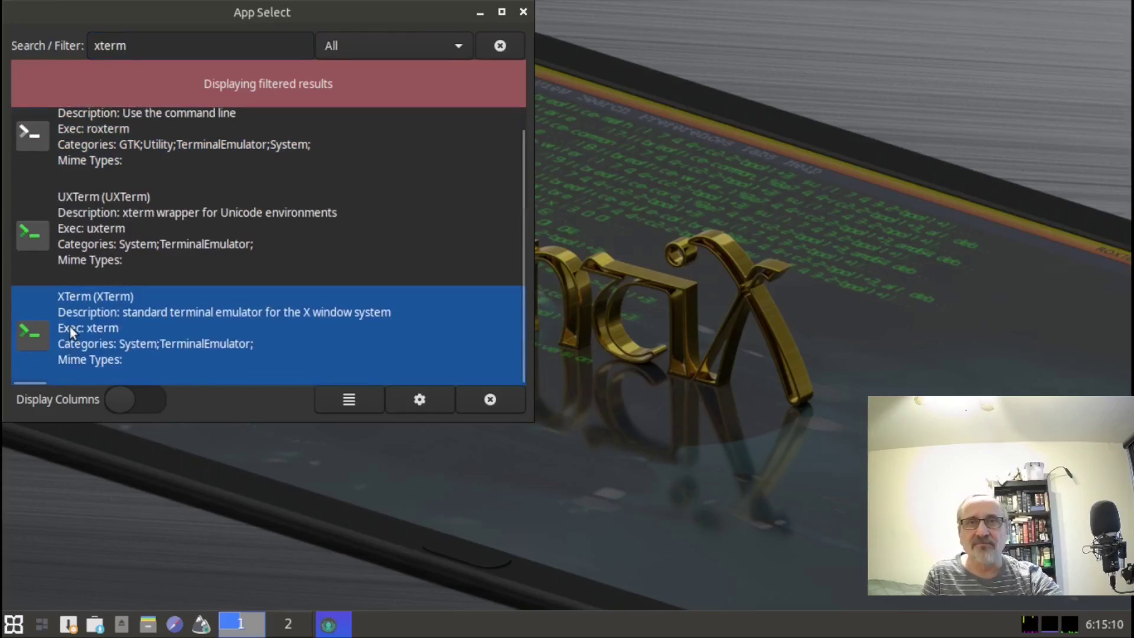
{"action": "double_click", "coordinate": [69, 327]}
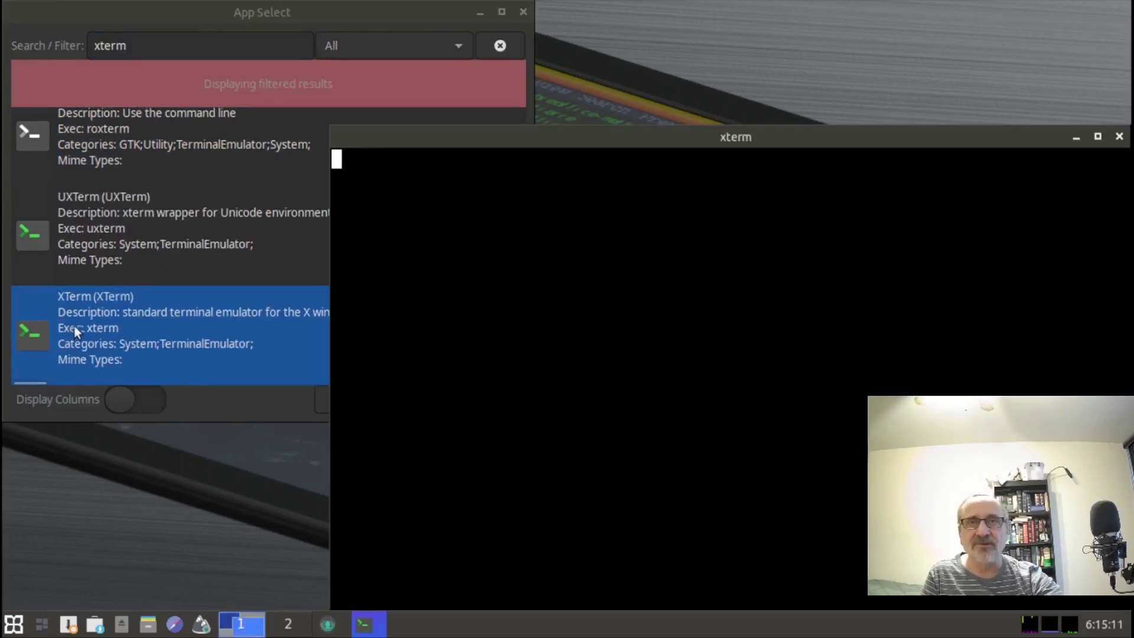
{"action": "left_click", "coordinate": [522, 12]}
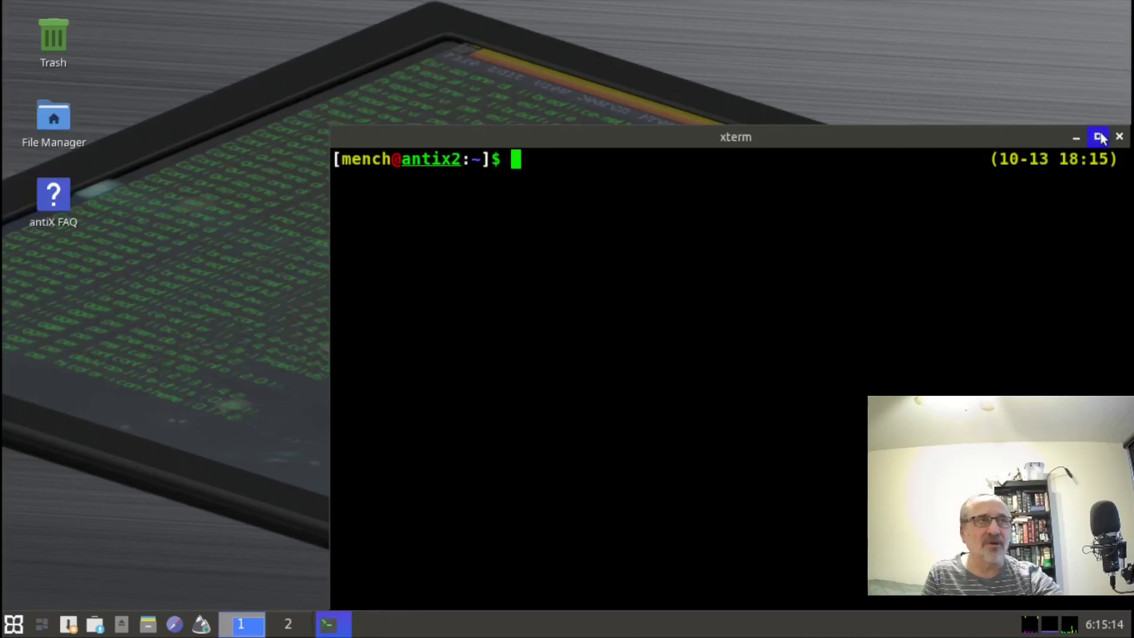
{"action": "left_click", "coordinate": [1100, 137]}
Run htop to confirm near-idle CPU and 224M memory use with PipeWire off.
{"action": "type", "text": "hto"}
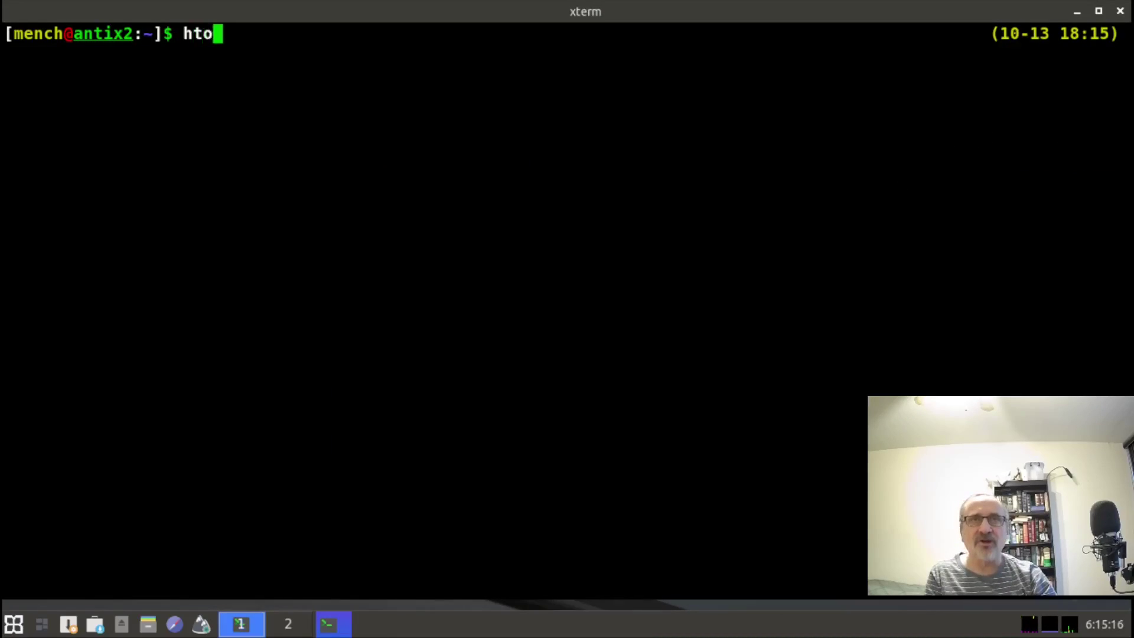
{"action": "type", "text": "p"}
{"action": "key", "text": "Return"}
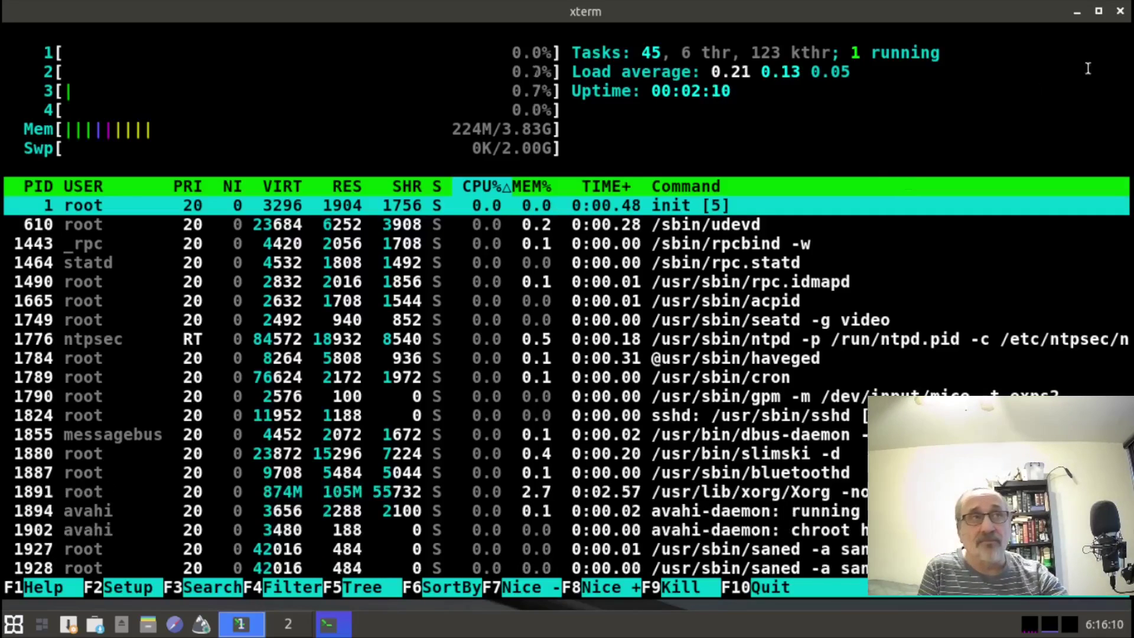
Close the htop terminal and play the AntiX or LMDE-6 Linux YouTube video full screen to test audio.
{"action": "left_click", "coordinate": [1120, 11]}
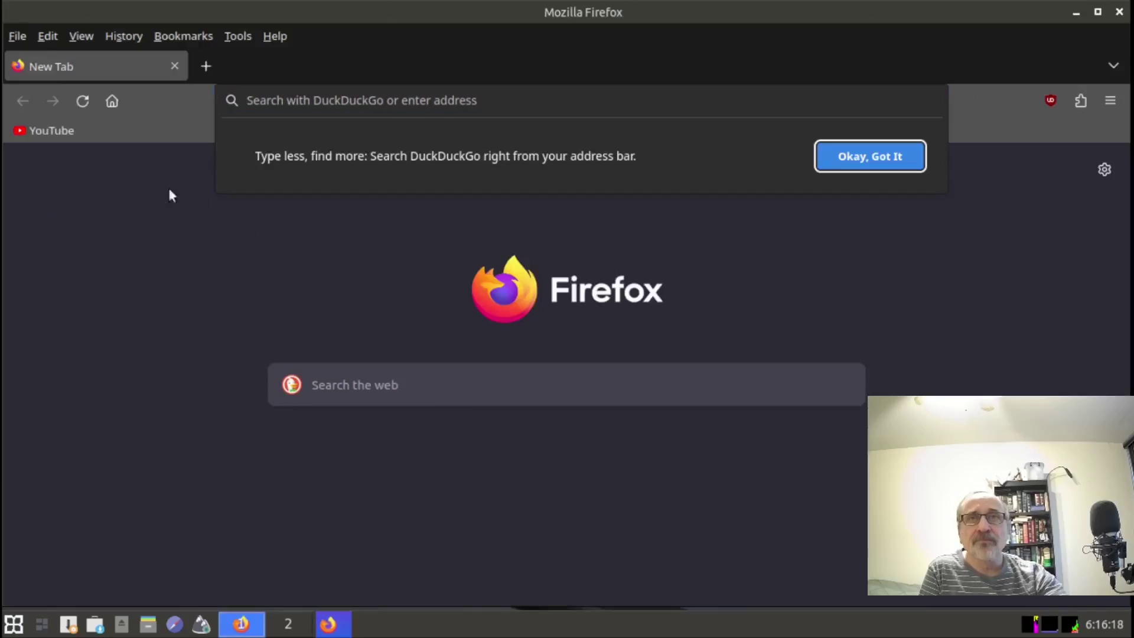
{"action": "left_click", "coordinate": [49, 130]}
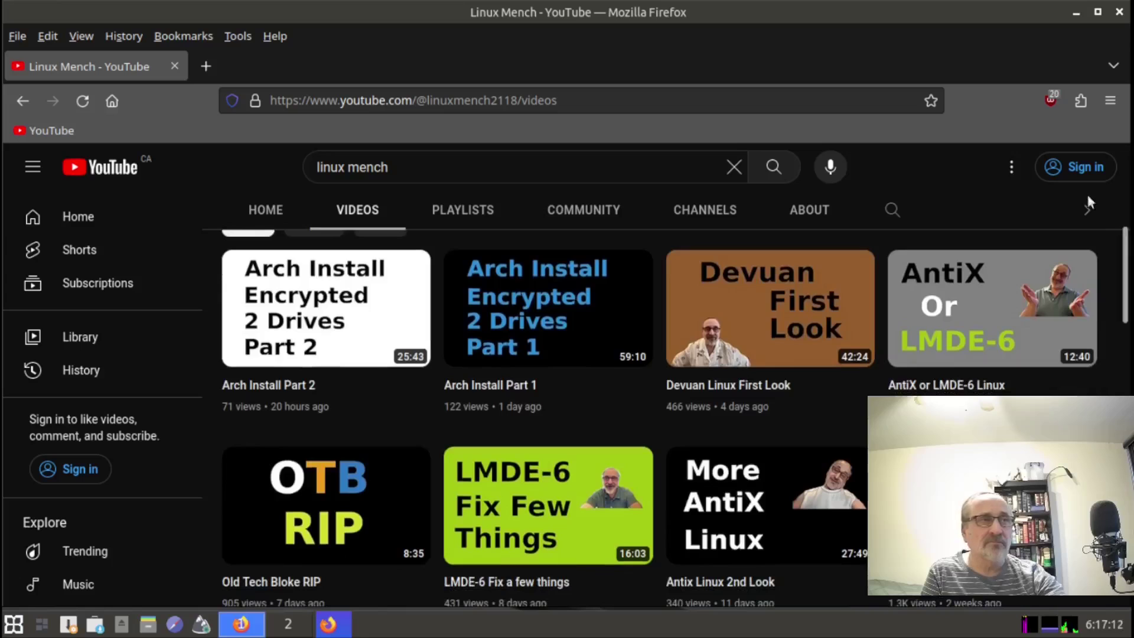
{"action": "mouse_move", "coordinate": [983, 307]}
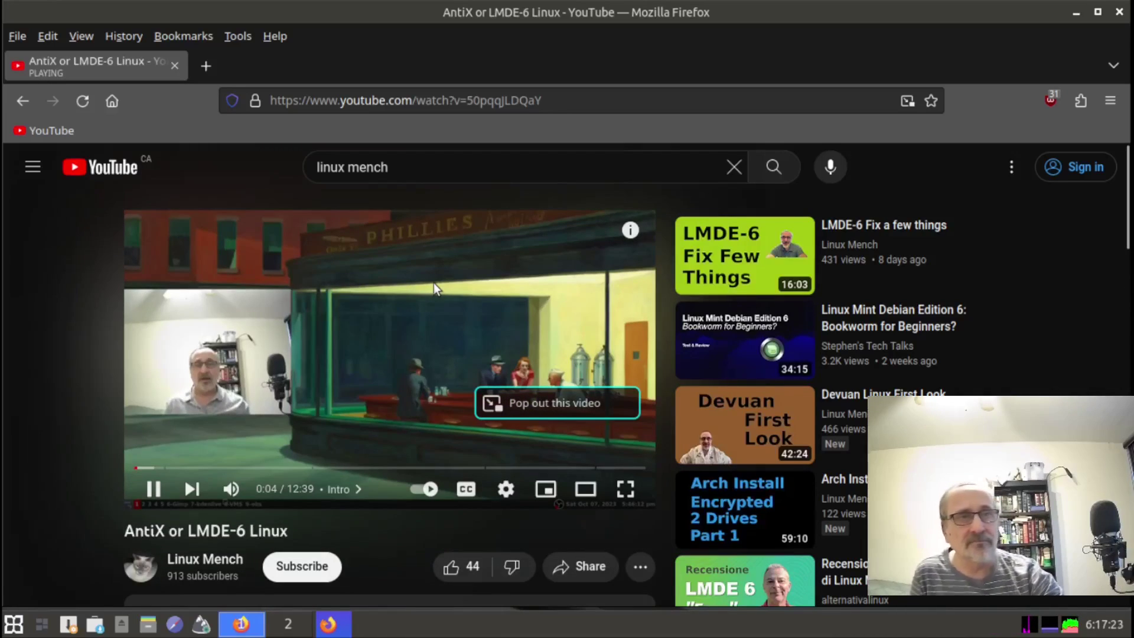
{"action": "left_click", "coordinate": [626, 489]}
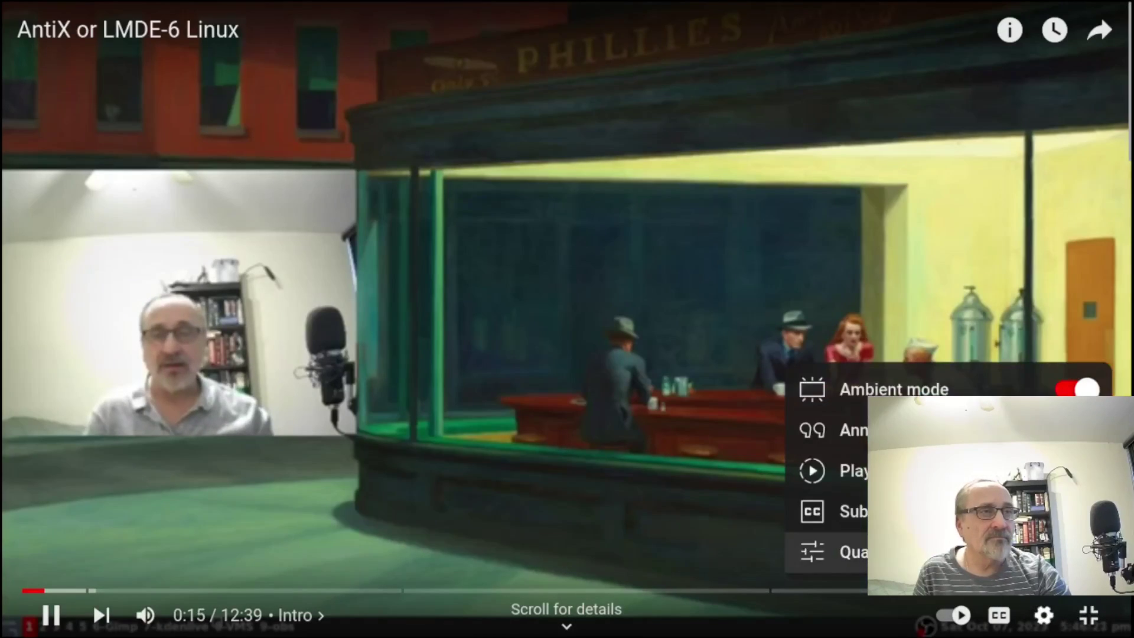
{"action": "left_click", "coordinate": [853, 552]}
{"action": "left_click", "coordinate": [998, 313]}
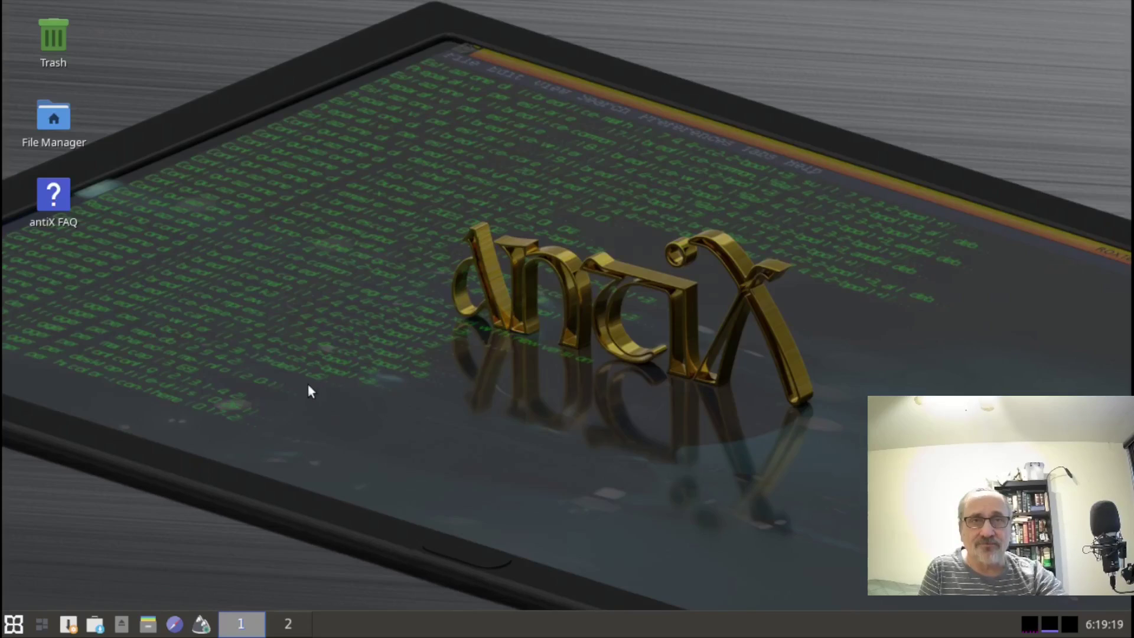
Switch to awesome via Desktop > Other Desktops and close the notice window.
{"action": "right_click", "coordinate": [308, 386]}
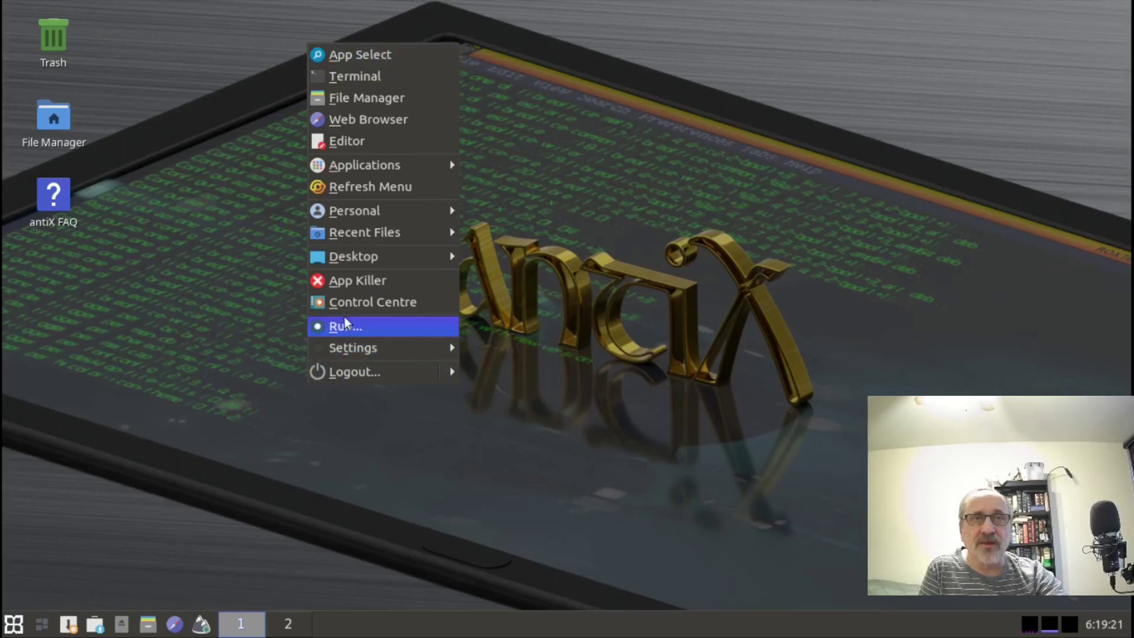
{"action": "mouse_move", "coordinate": [354, 257]}
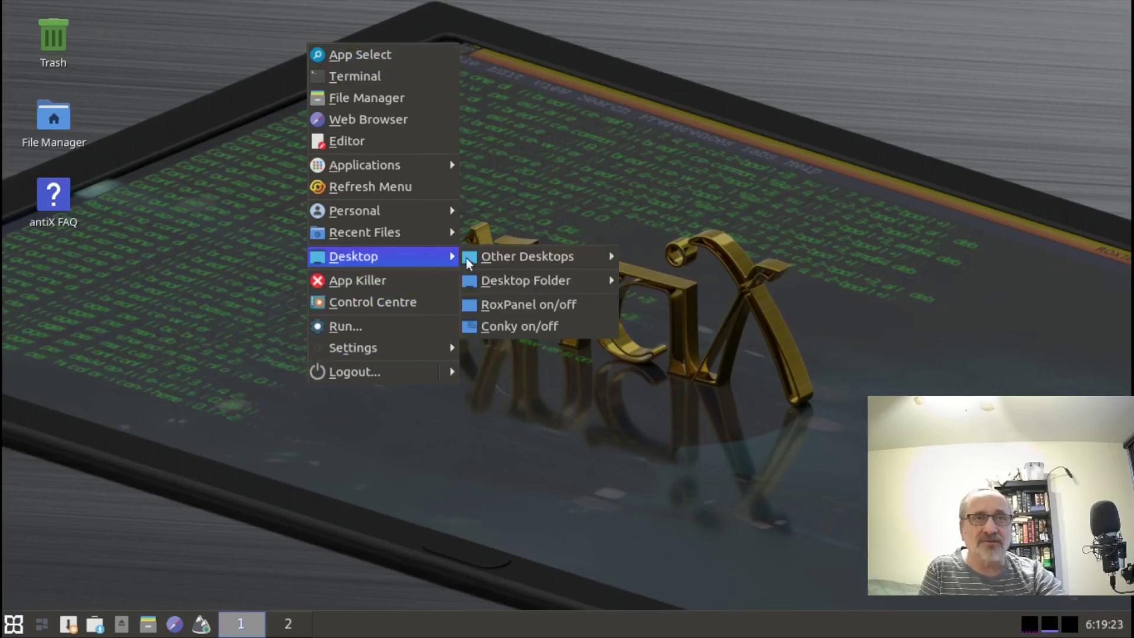
{"action": "mouse_move", "coordinate": [544, 260]}
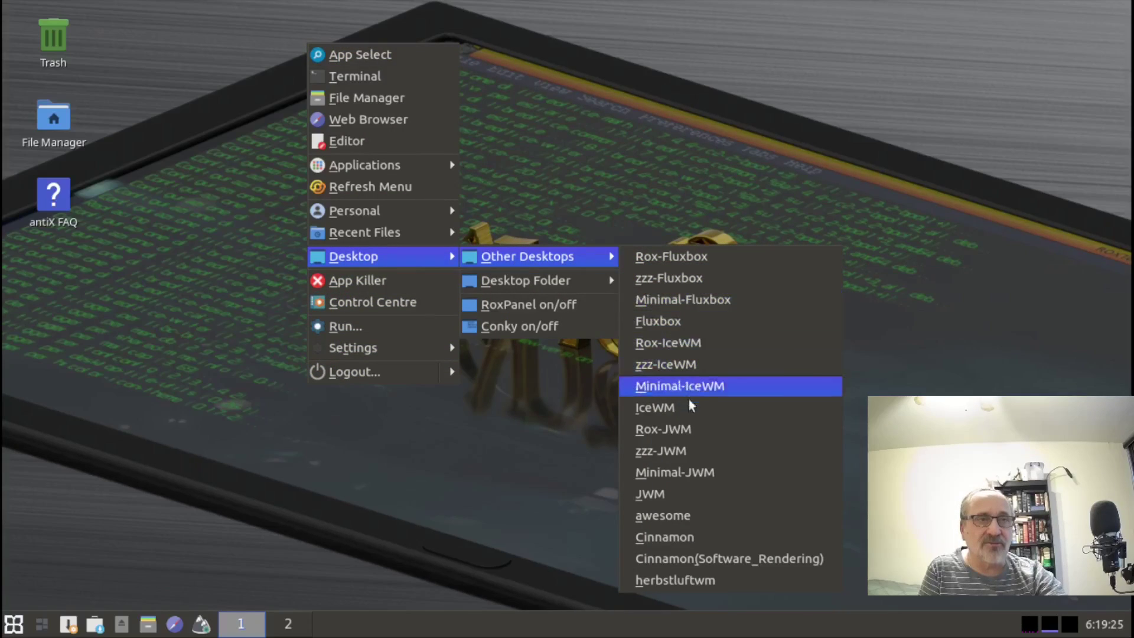
{"action": "left_click", "coordinate": [751, 516]}
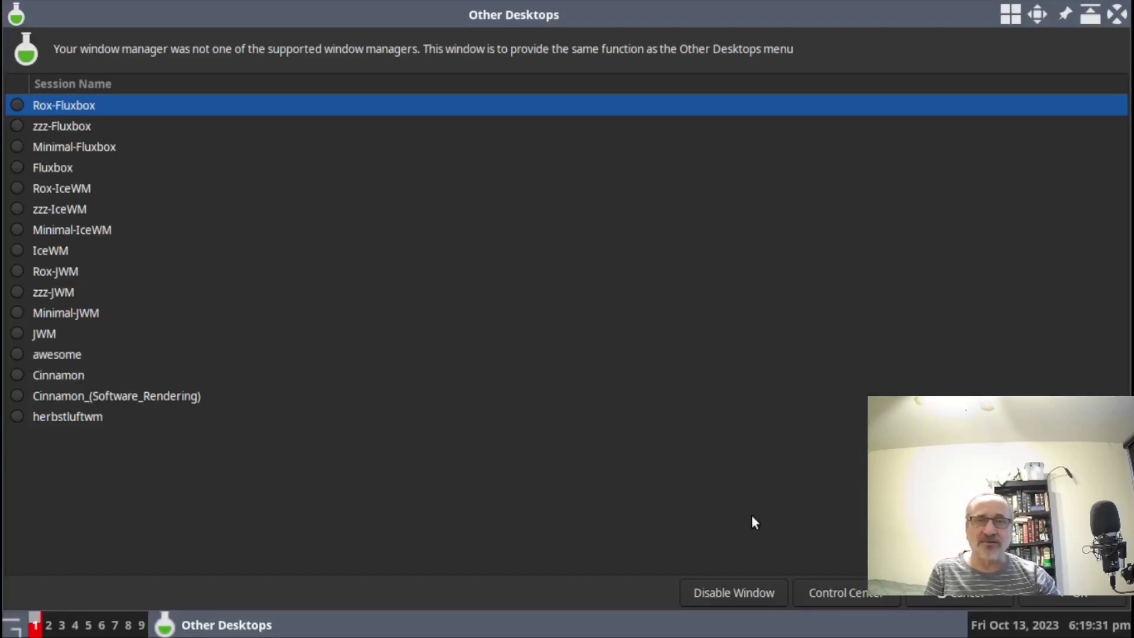
{"action": "left_click", "coordinate": [1116, 21]}
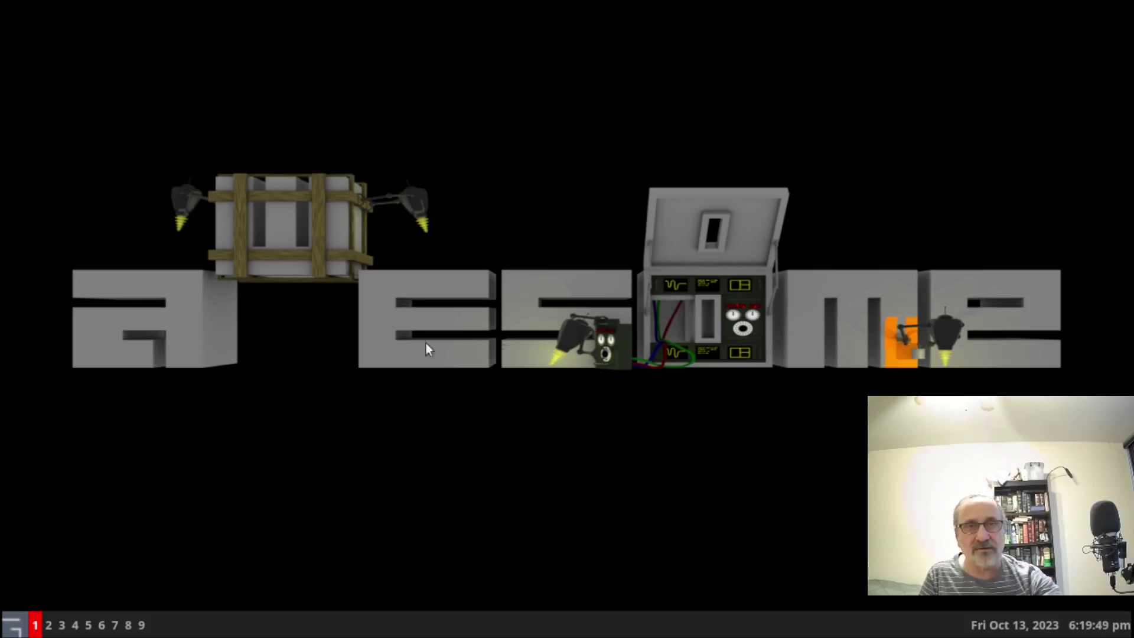
{"action": "right_click", "coordinate": [273, 370]}
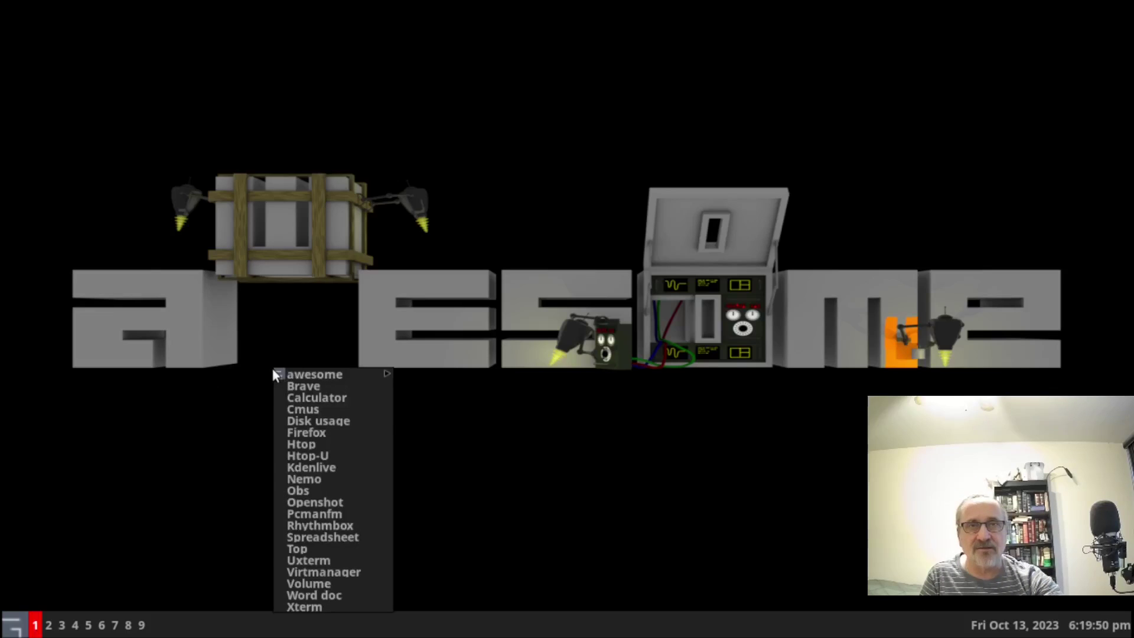
{"action": "left_click", "coordinate": [324, 444]}
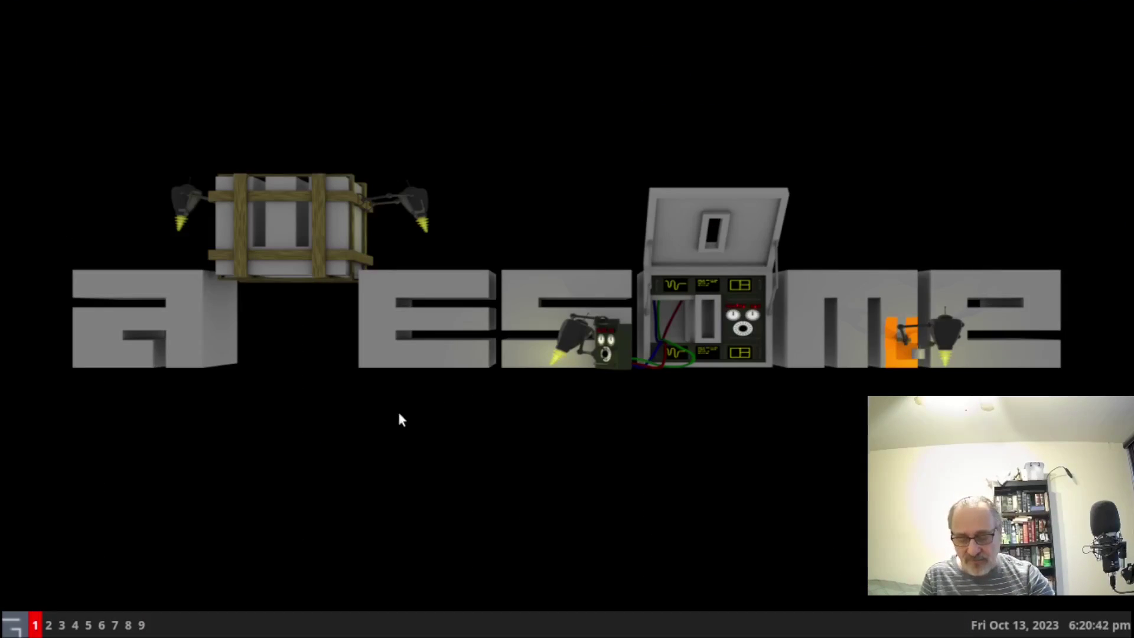
{"action": "key", "text": "super+Return"}
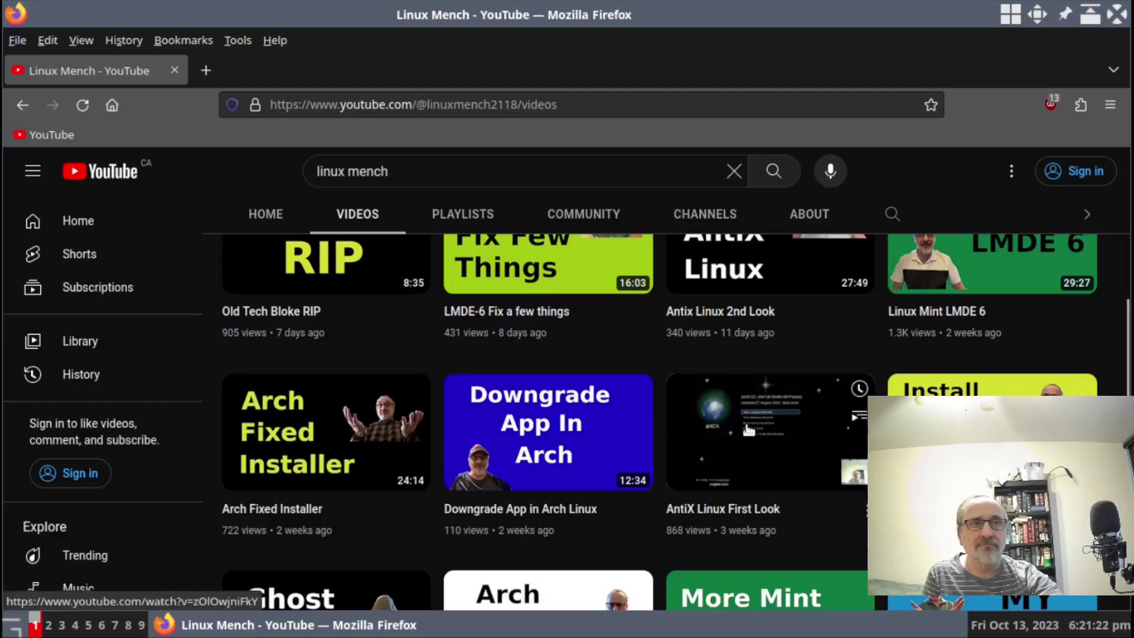
{"action": "left_click", "coordinate": [748, 430]}
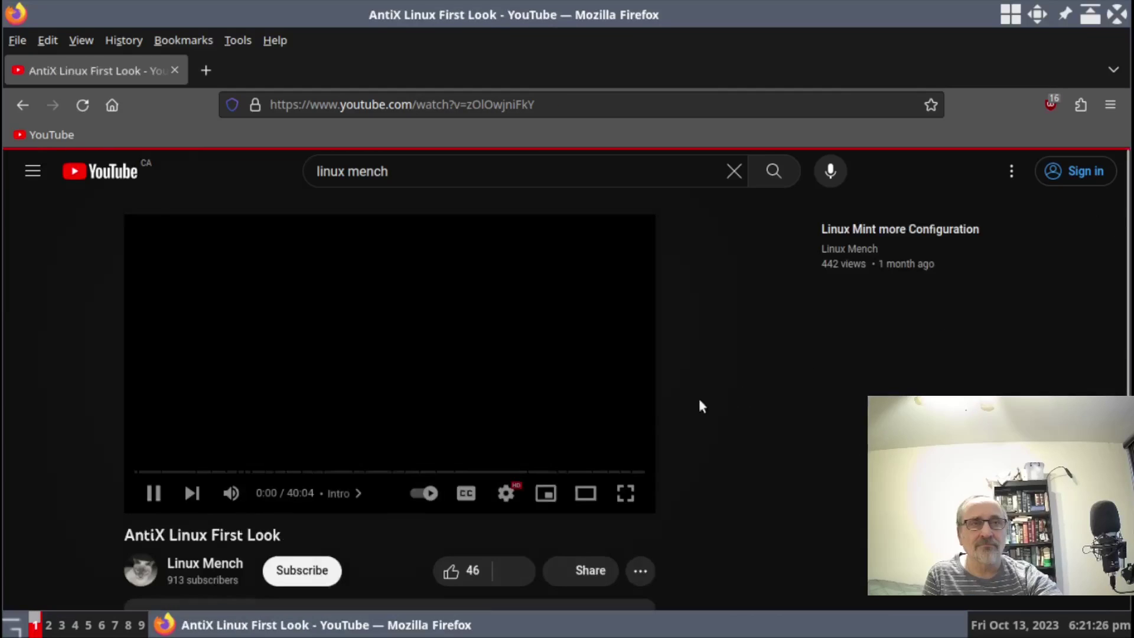
{"action": "left_click", "coordinate": [629, 492]}
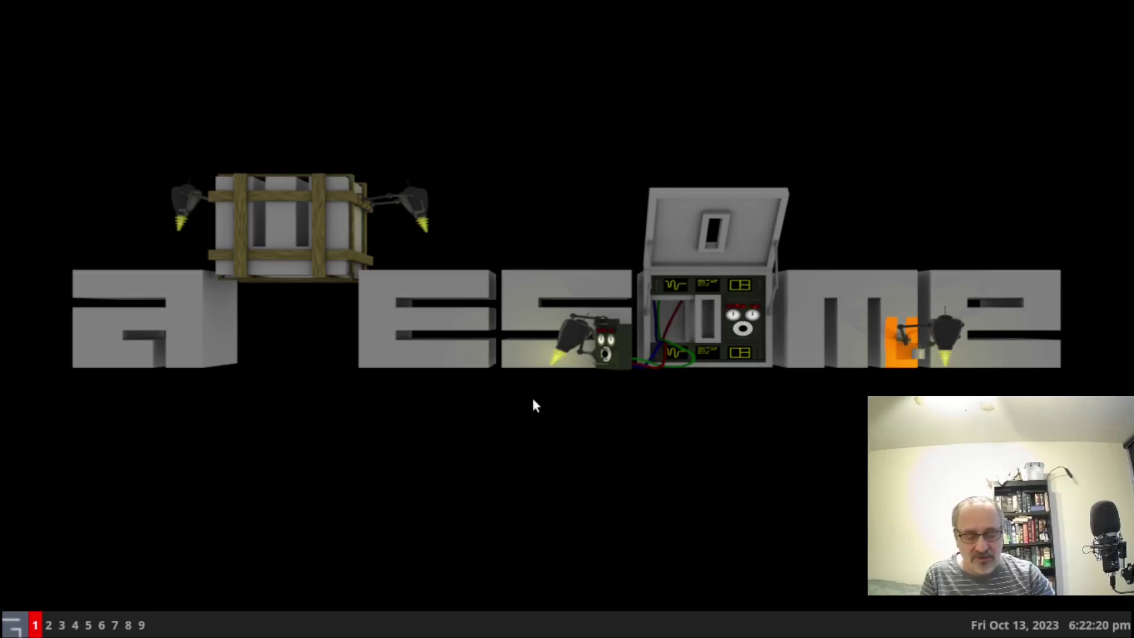
Launch Enable/Disable PipeWire audio server from the awesome run prompt by typing 'pip'.
{"action": "key", "text": "super+p"}
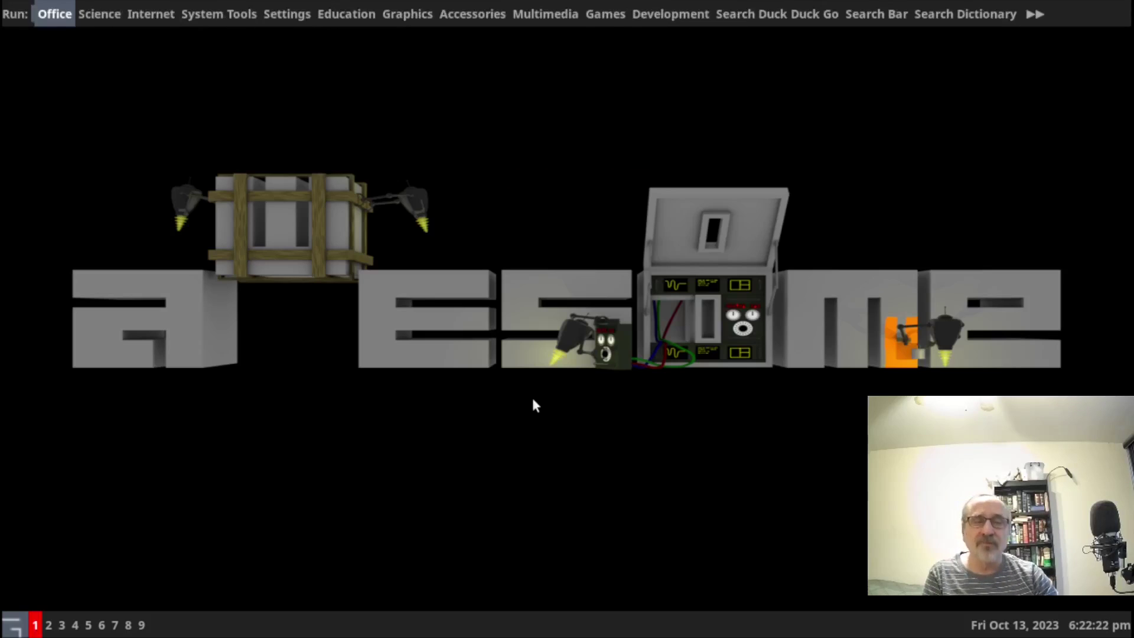
{"action": "type", "text": "p"}
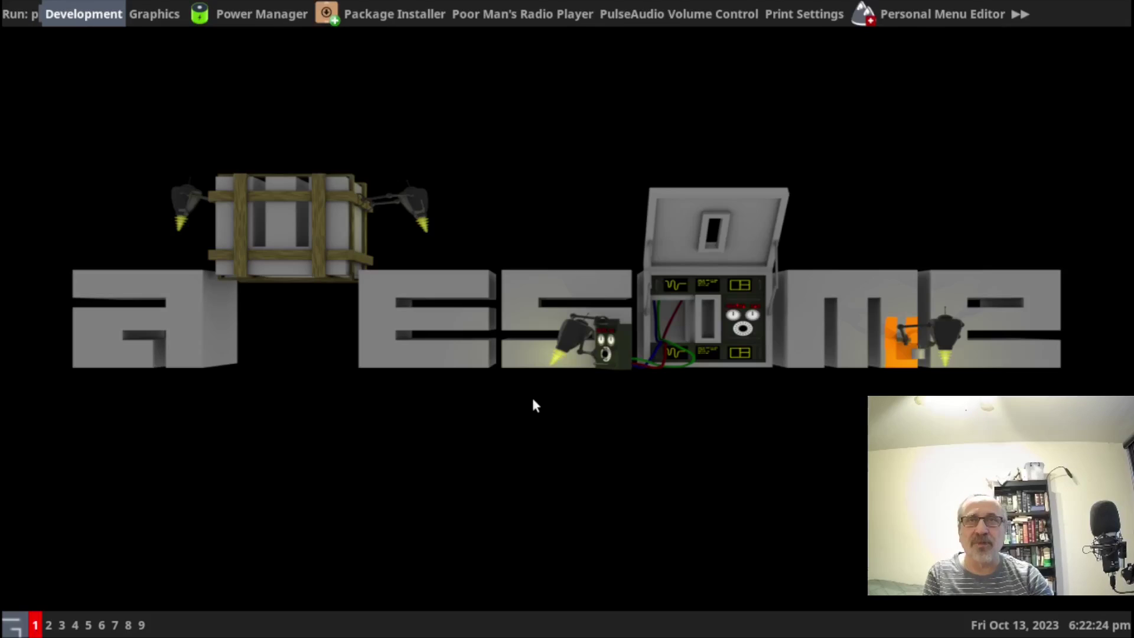
{"action": "type", "text": "ope"}
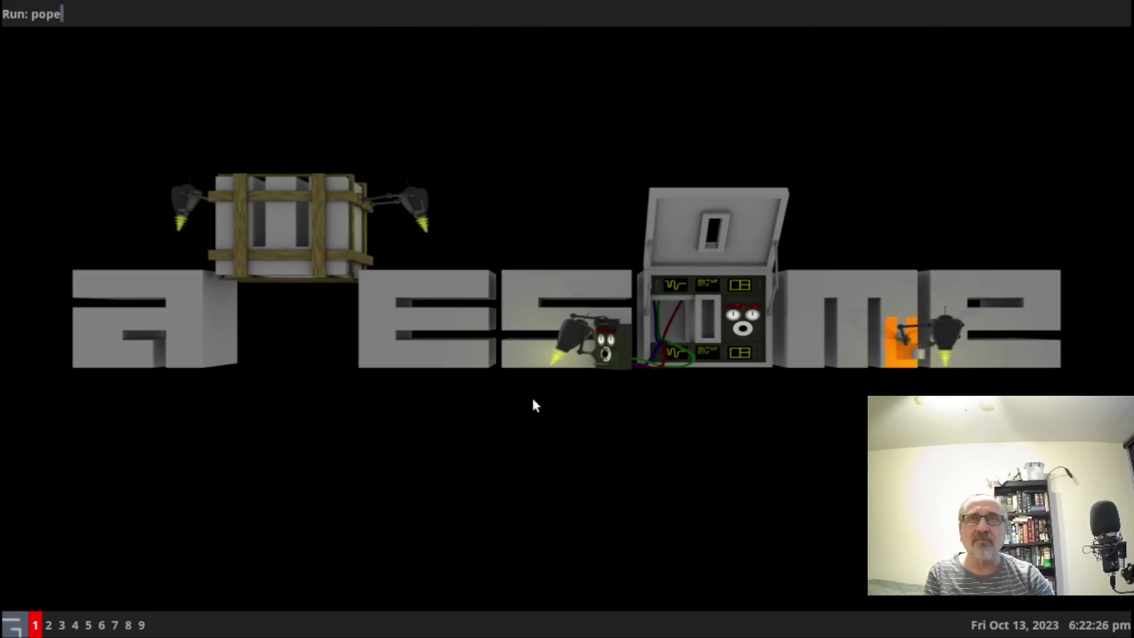
{"action": "key", "text": "BackSpace"}
{"action": "key", "text": "BackSpace"}
{"action": "key", "text": "BackSpace"}
{"action": "type", "text": "ip"}
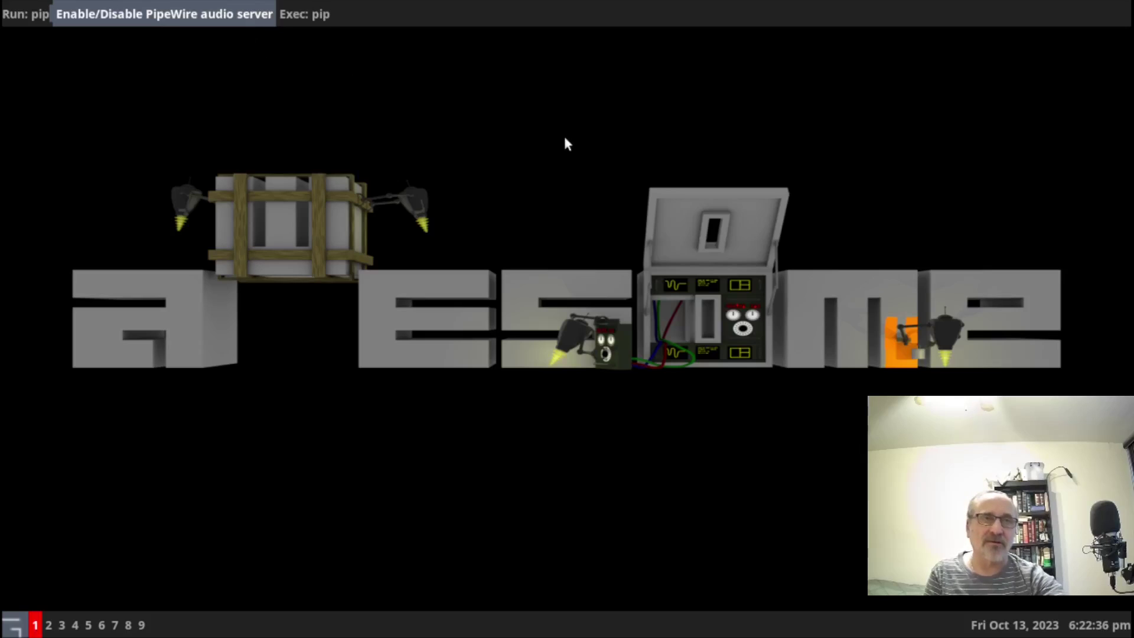
{"action": "key", "text": "Return"}
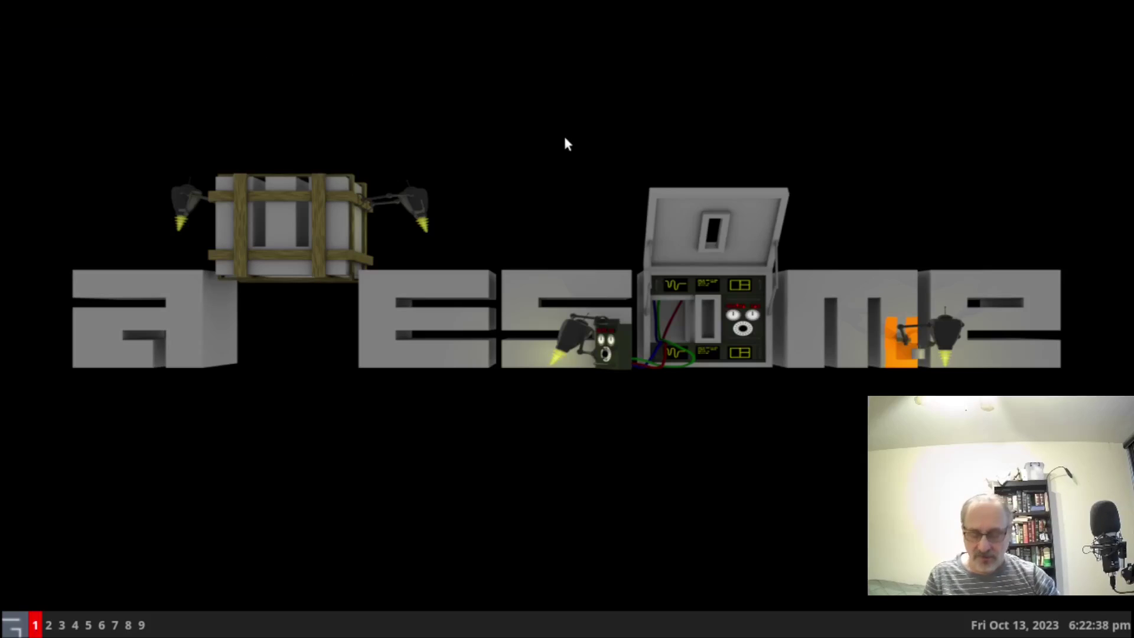
{"action": "key", "text": "super+p"}
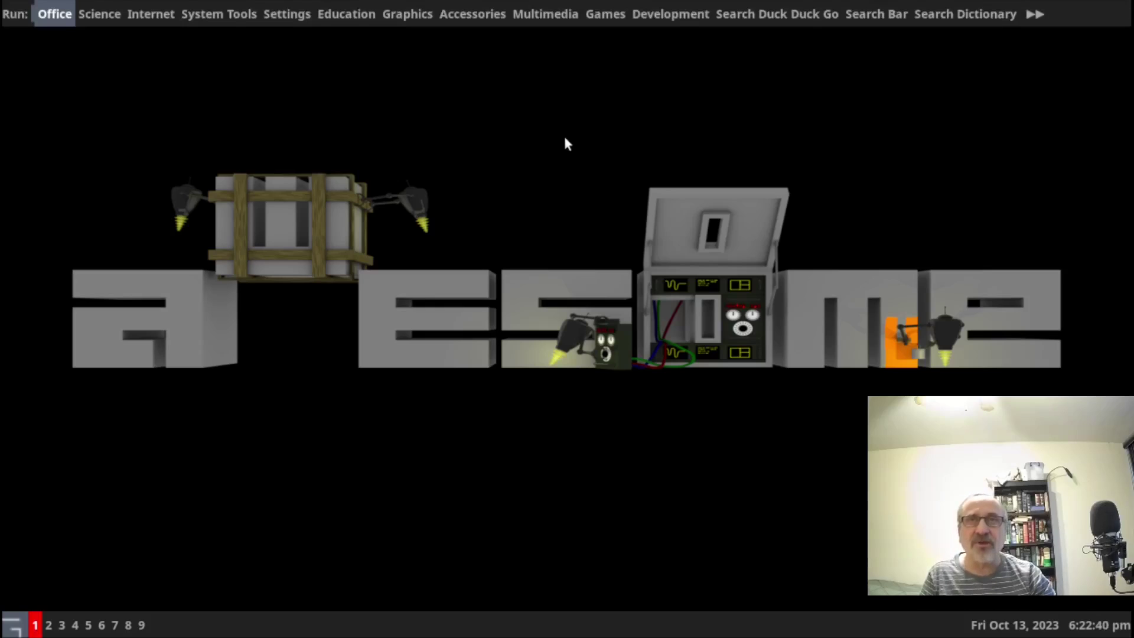
{"action": "type", "text": "pip"}
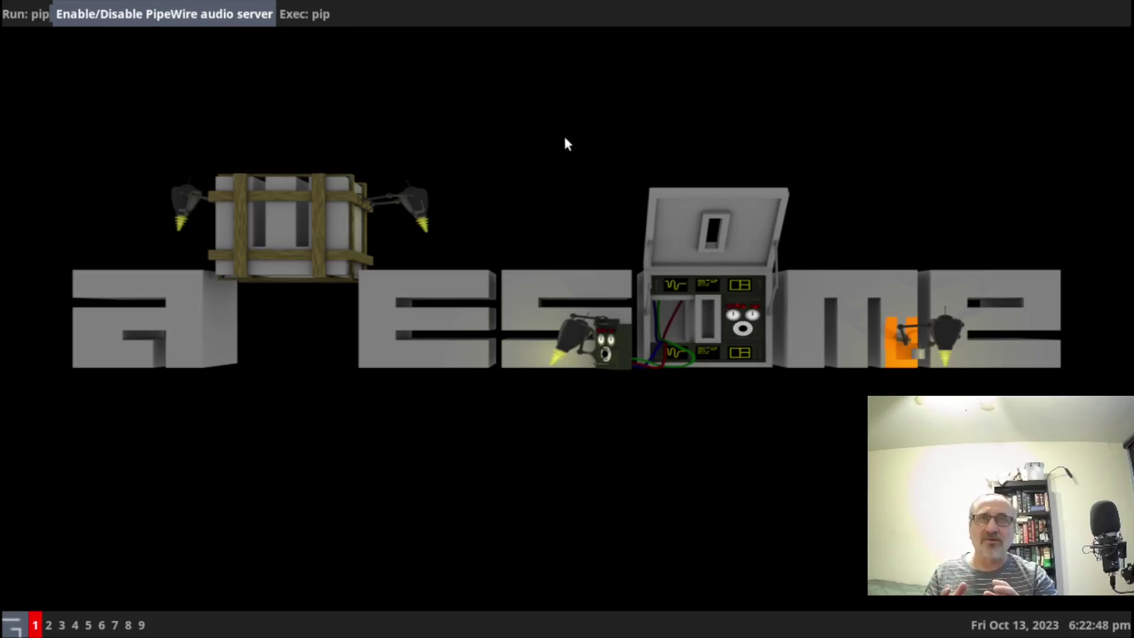
{"action": "key", "text": "Return"}
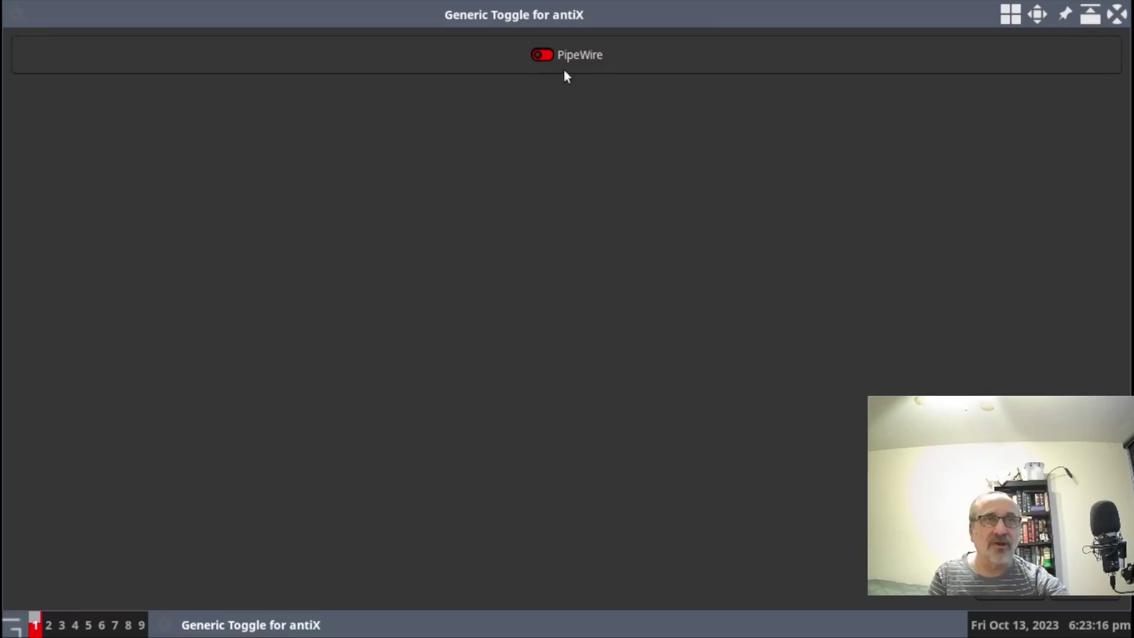
Check the PipeWire toggle's tooltip, leave PipeWire off, and close the Generic Toggle window.
{"action": "mouse_move", "coordinate": [564, 67]}
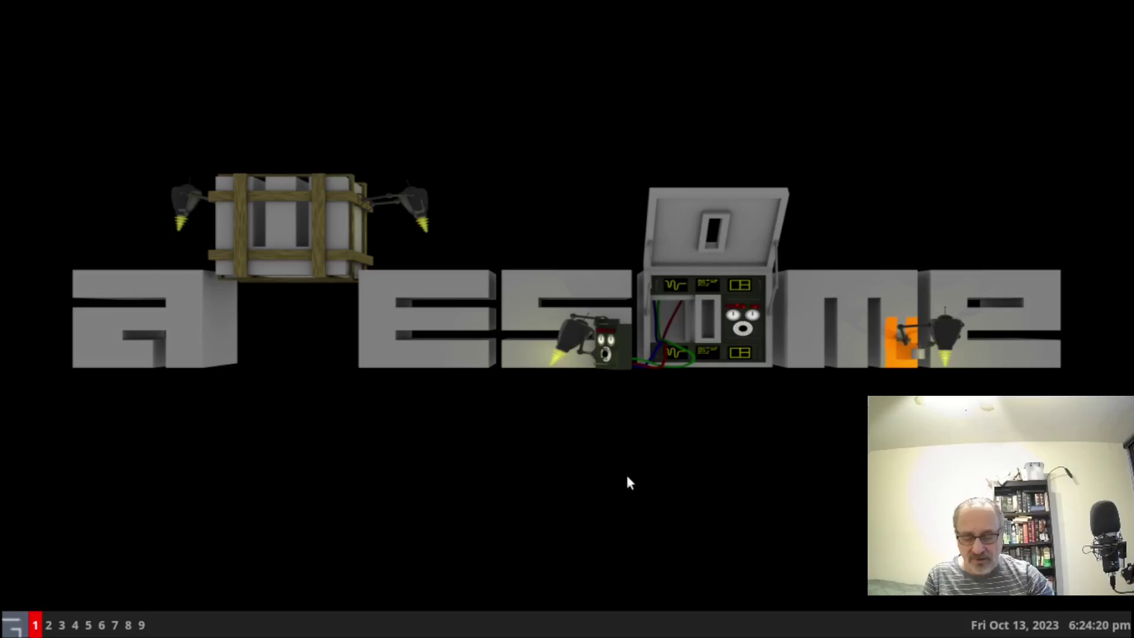
Launch Other Desktops via the 'othe' run prompt and switch the session to zzz-IceWM.
{"action": "key", "text": "super+p"}
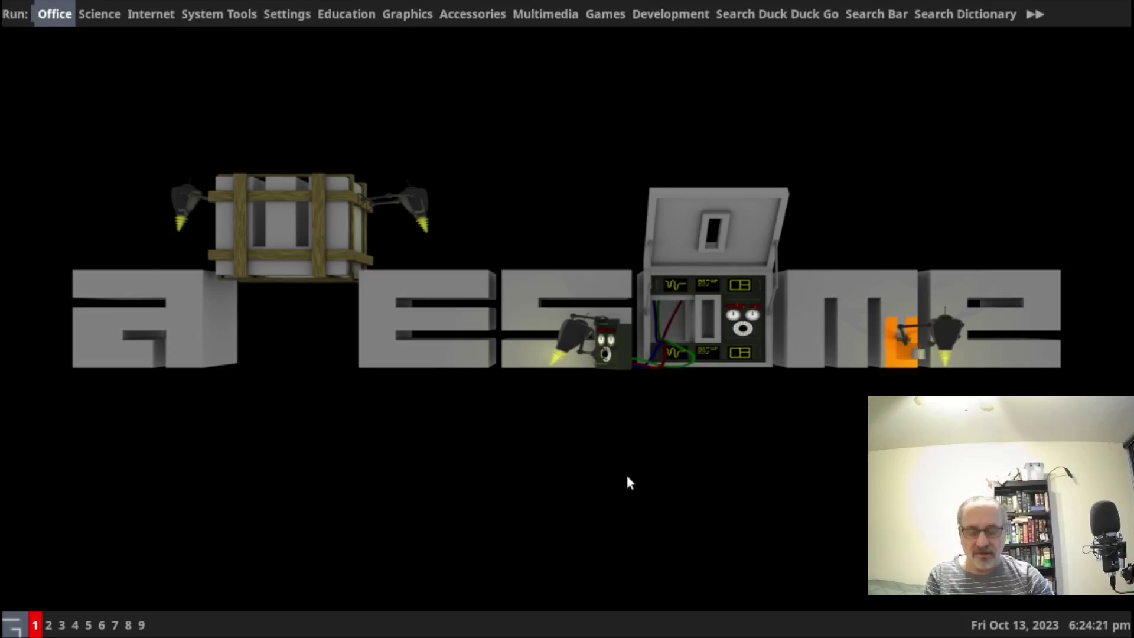
{"action": "type", "text": "othe"}
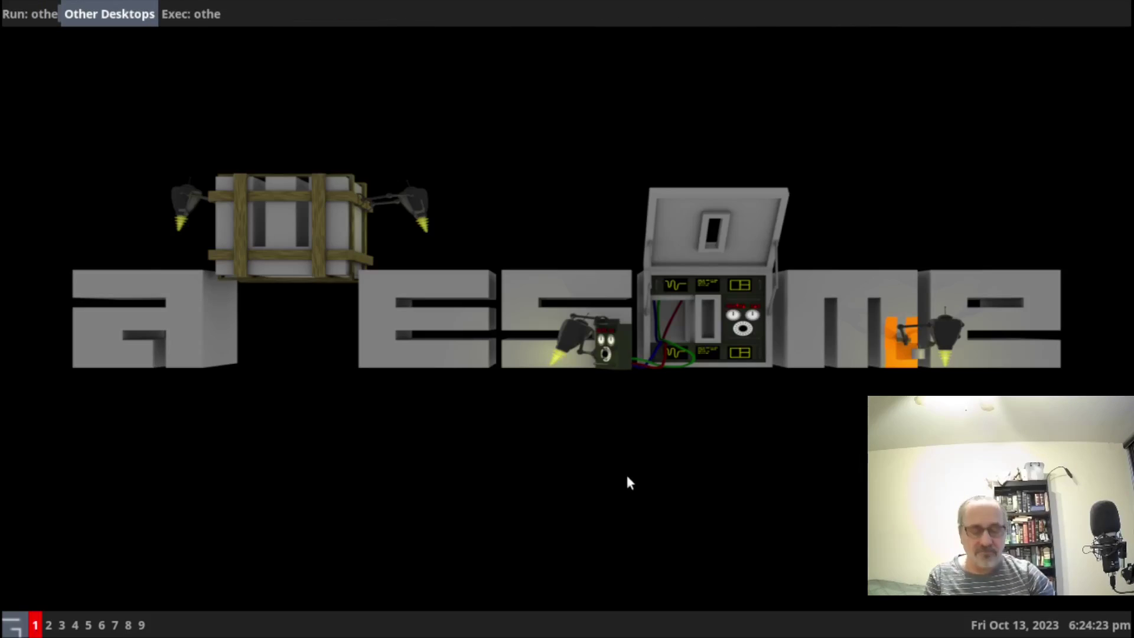
{"action": "key", "text": "Return"}
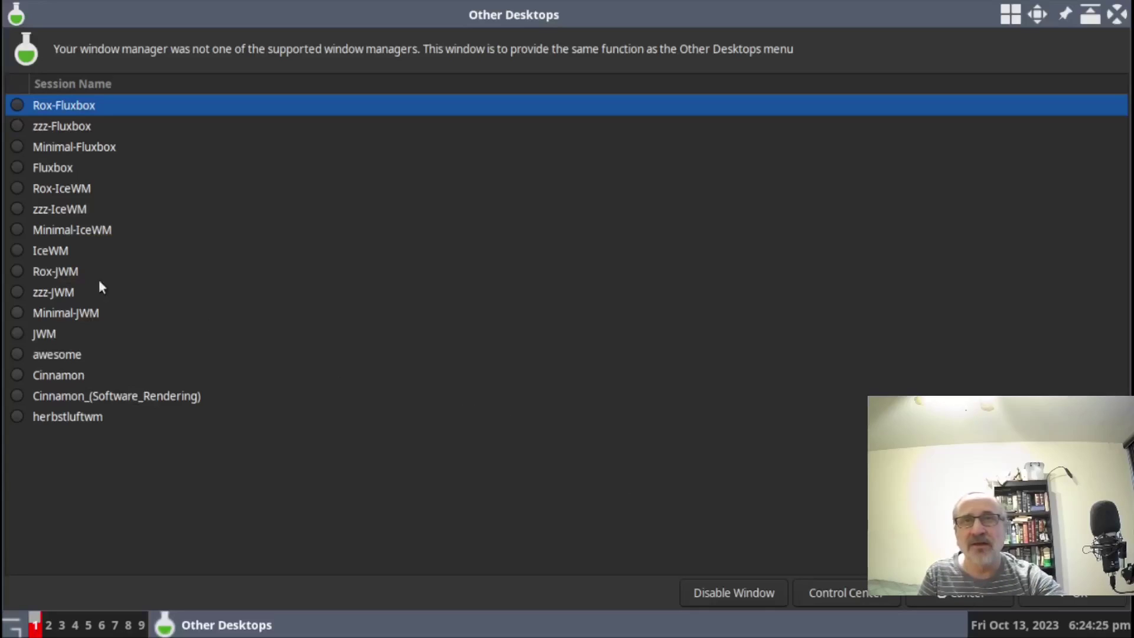
{"action": "left_click", "coordinate": [17, 209]}
{"action": "left_click", "coordinate": [1072, 594]}
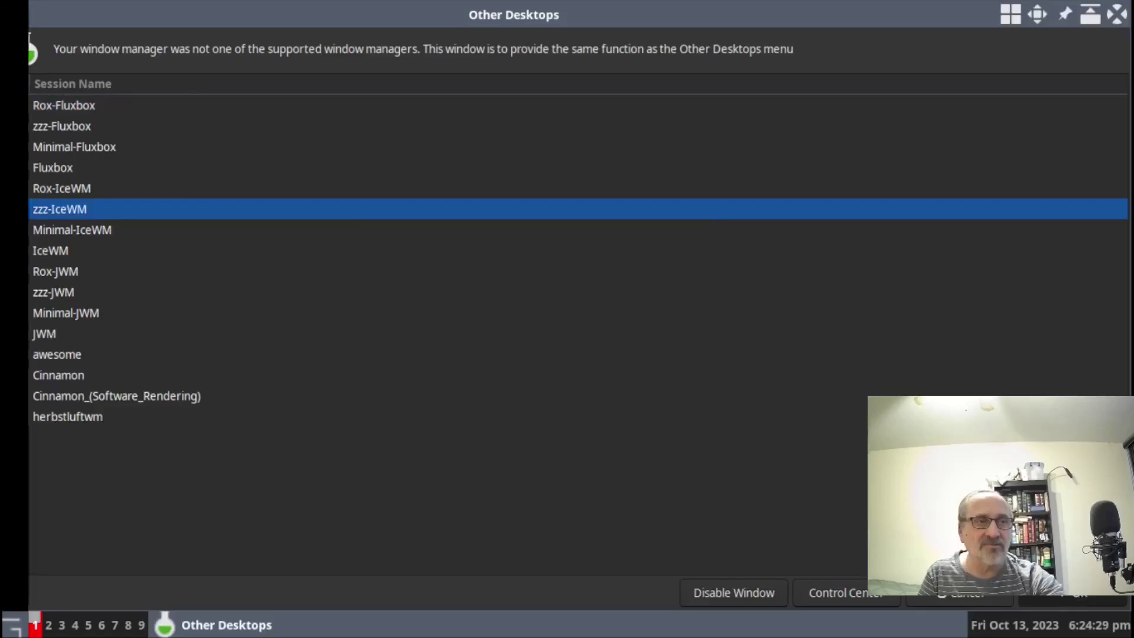